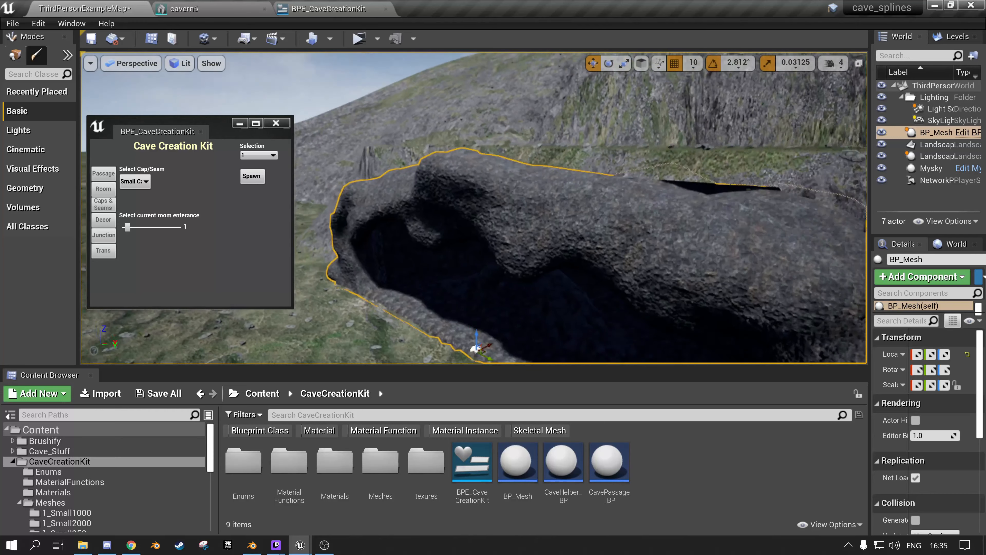
Spawn a Small 250 passage with random pieces at the cave room's entrance 1
{"action": "key", "text": "q"}
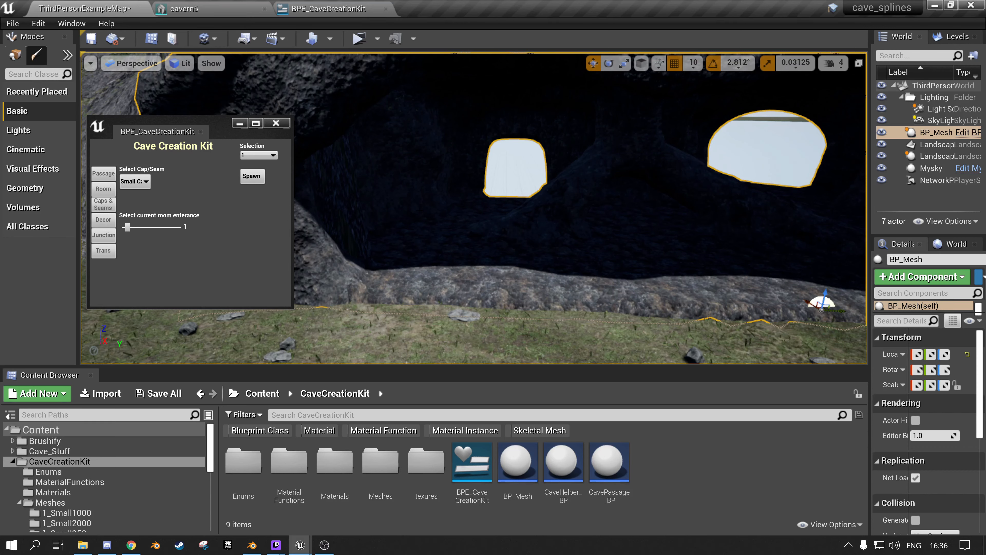
{"action": "left_click", "coordinate": [924, 309]}
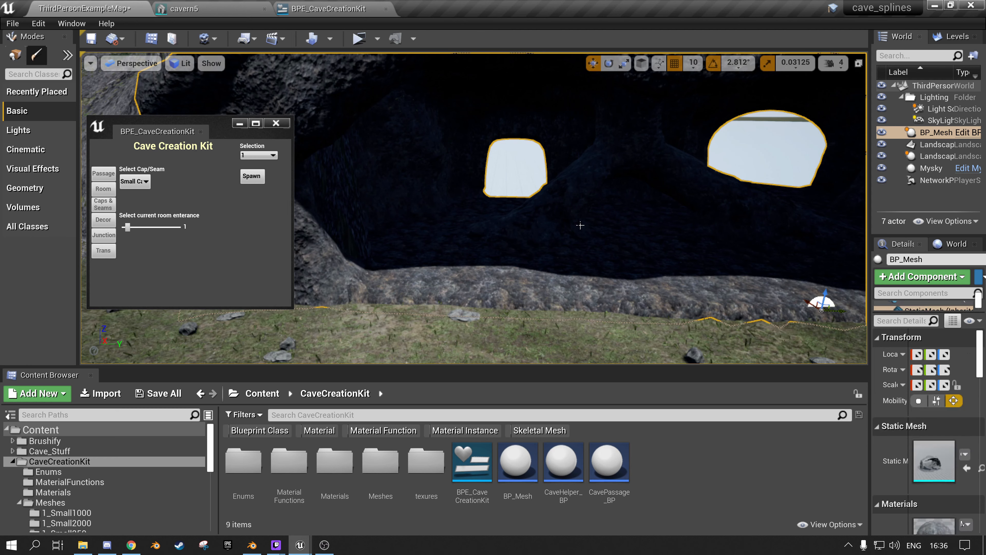
{"action": "left_click", "coordinate": [103, 173]}
{"action": "left_click", "coordinate": [134, 178]}
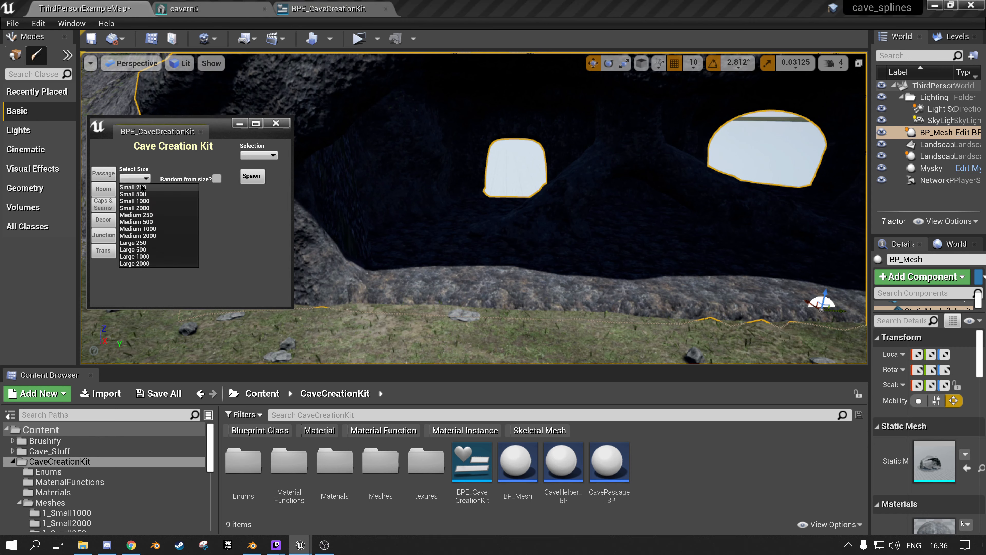
{"action": "left_click", "coordinate": [142, 187]}
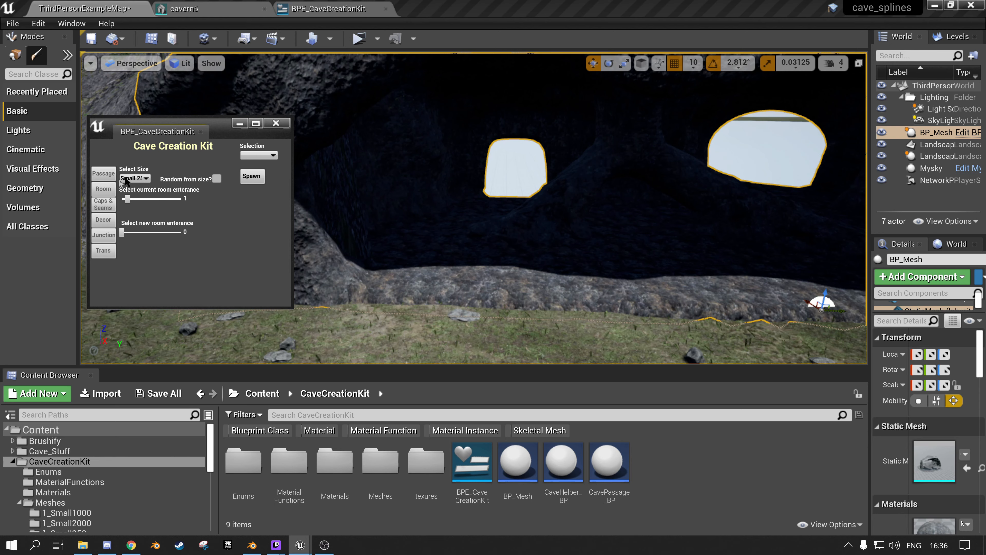
{"action": "left_click", "coordinate": [146, 179]}
{"action": "left_click", "coordinate": [147, 185]}
{"action": "left_click", "coordinate": [216, 178]}
{"action": "left_click", "coordinate": [252, 176]}
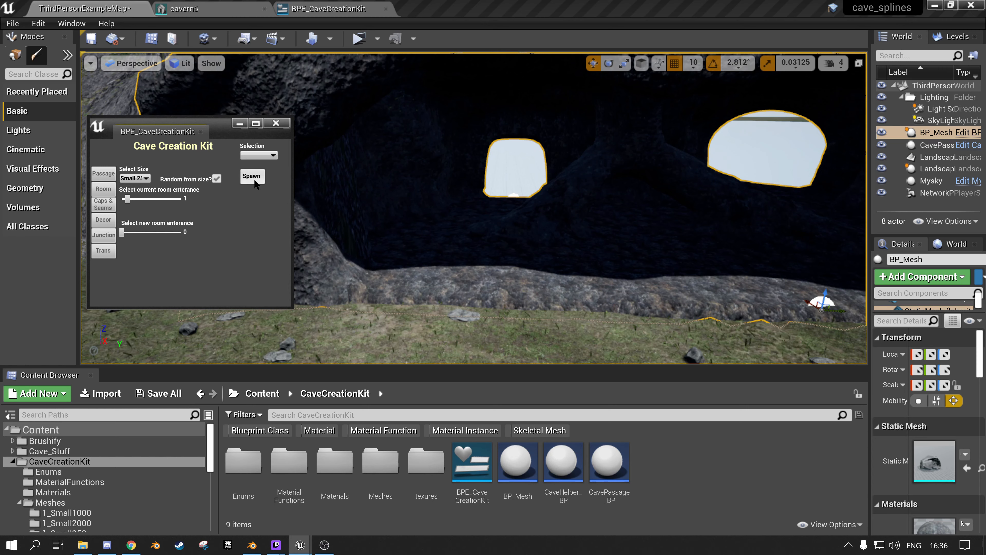
Select the spawned cave passage at the room's opening and hide the landscape
{"action": "left_click", "coordinate": [513, 195]}
{"action": "right_click_drag", "start_coordinate": [513, 194], "coordinate": [392, 214]}
{"action": "mouse_move", "coordinate": [586, 165]}
{"action": "right_mouse_down"}
{"action": "mouse_move", "coordinate": [582, 173]}
{"action": "mouse_move", "coordinate": [585, 165]}
{"action": "right_mouse_up"}
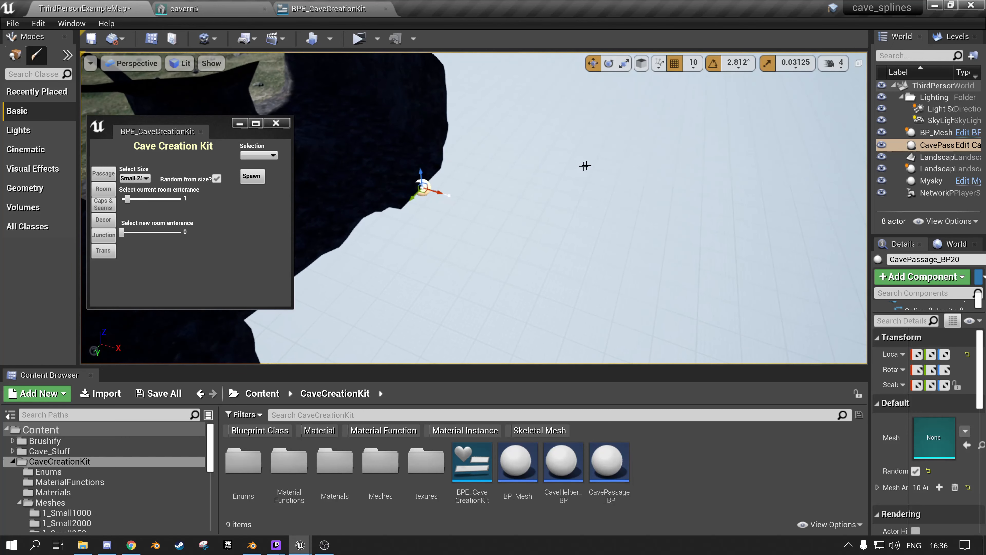
{"action": "left_click", "coordinate": [882, 158]}
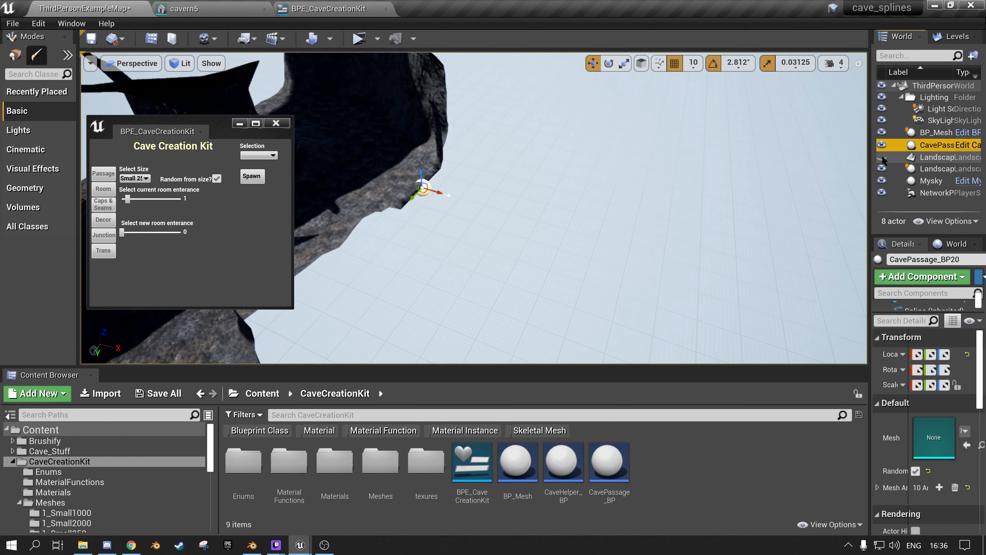
{"action": "key", "text": "w"}
{"action": "right_click_drag", "start_coordinate": [461, 213], "coordinate": [461, 213]}
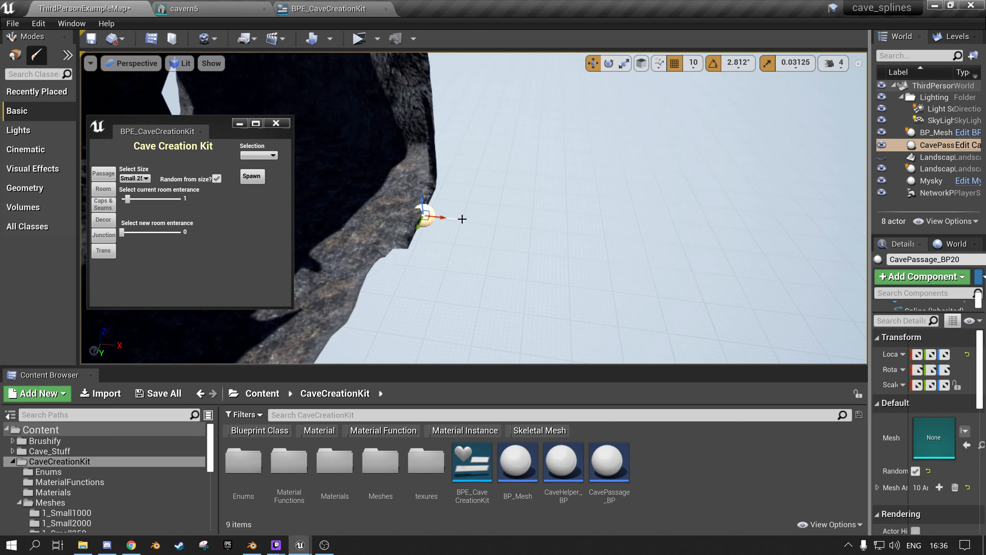
Extend the passage's spline outward from the room with additional points, bending it into a winding tunnel
{"action": "left_click", "coordinate": [462, 219]}
{"action": "left_click_drag", "start_coordinate": [481, 221], "coordinate": [571, 226]}
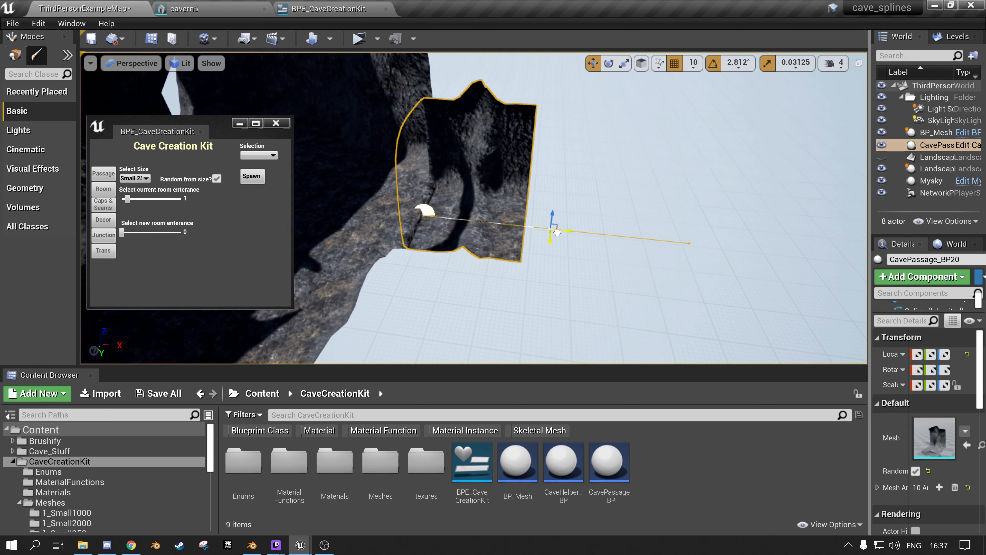
{"action": "left_click_drag", "start_coordinate": [558, 232], "coordinate": [682, 169]}
{"action": "right_click_drag", "start_coordinate": [682, 169], "coordinate": [677, 169]}
{"action": "key", "text": "d"}
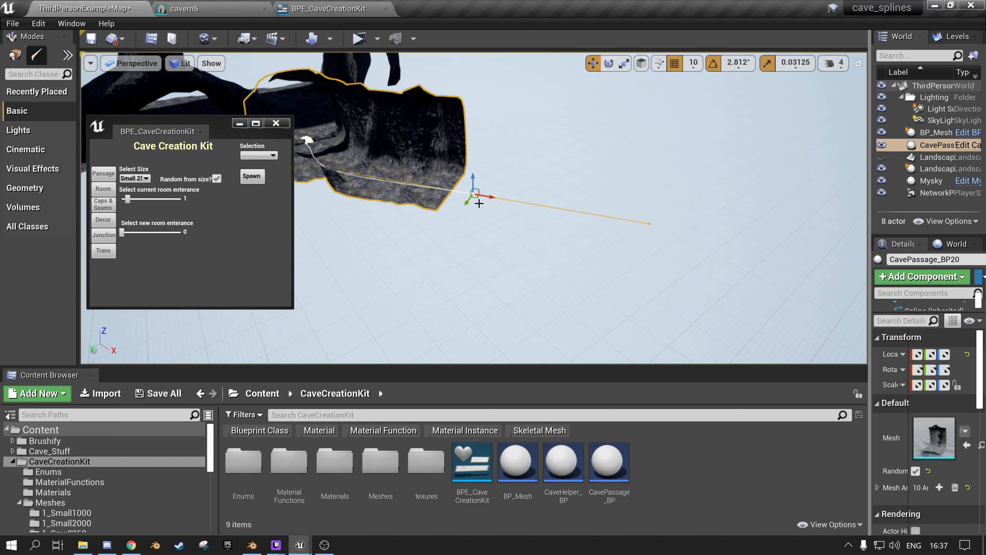
{"action": "left_click_drag", "start_coordinate": [475, 197], "coordinate": [826, 233]}
{"action": "right_click_drag", "start_coordinate": [658, 223], "coordinate": [638, 224]}
Spawn the small junction SJ3_1 at the passage's open end, with current and new entrances both set to 0
{"action": "left_click", "coordinate": [517, 205]}
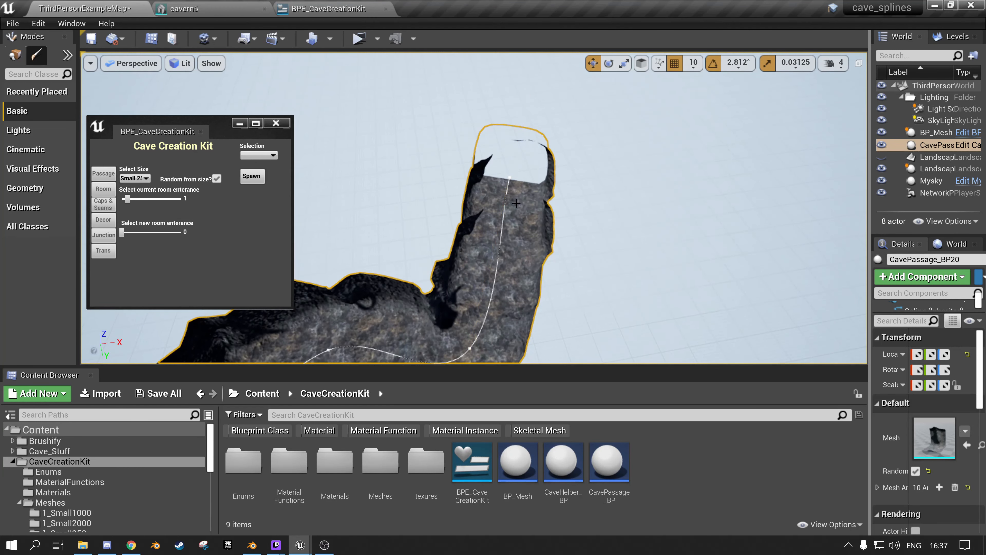
{"action": "left_click", "coordinate": [103, 234]}
{"action": "left_click", "coordinate": [138, 194]}
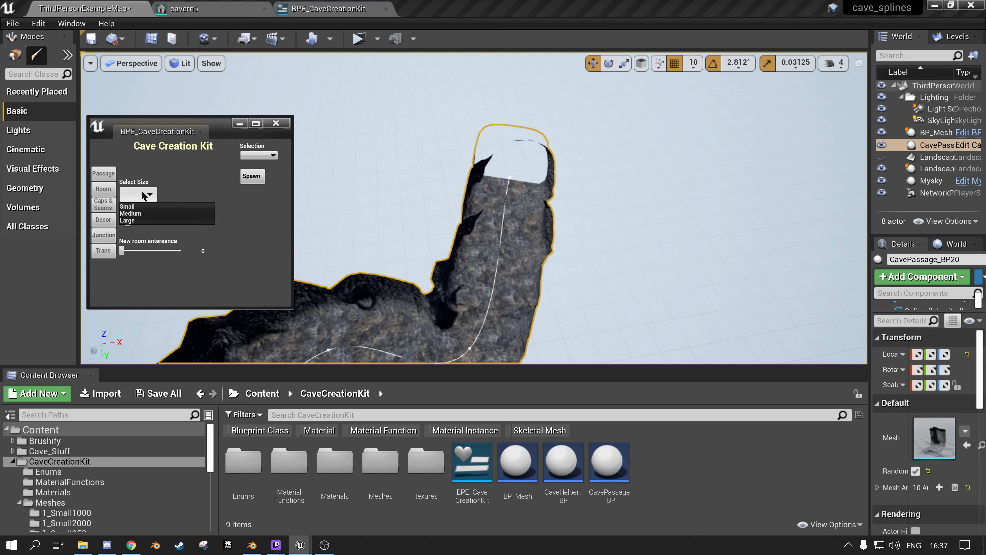
{"action": "left_click", "coordinate": [128, 207]}
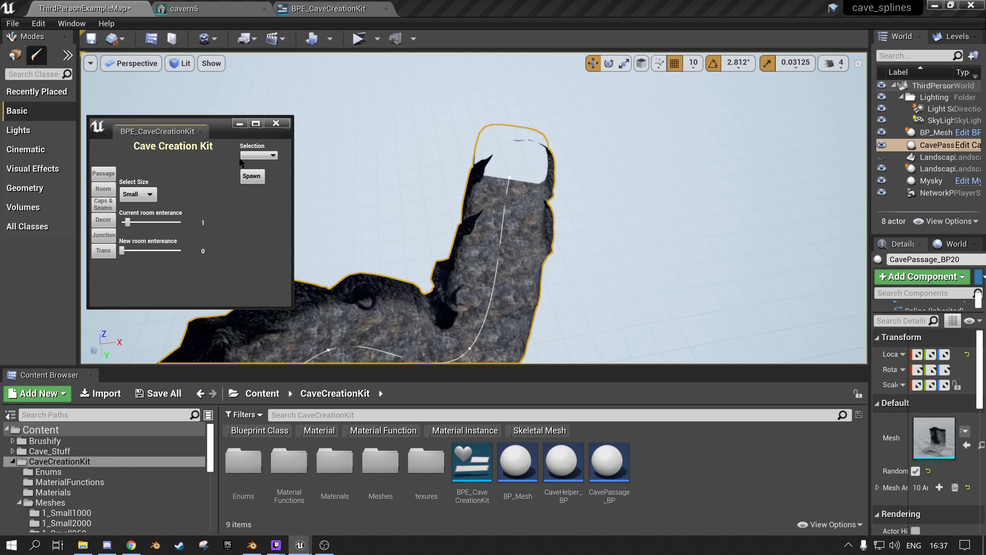
{"action": "left_click", "coordinate": [256, 156]}
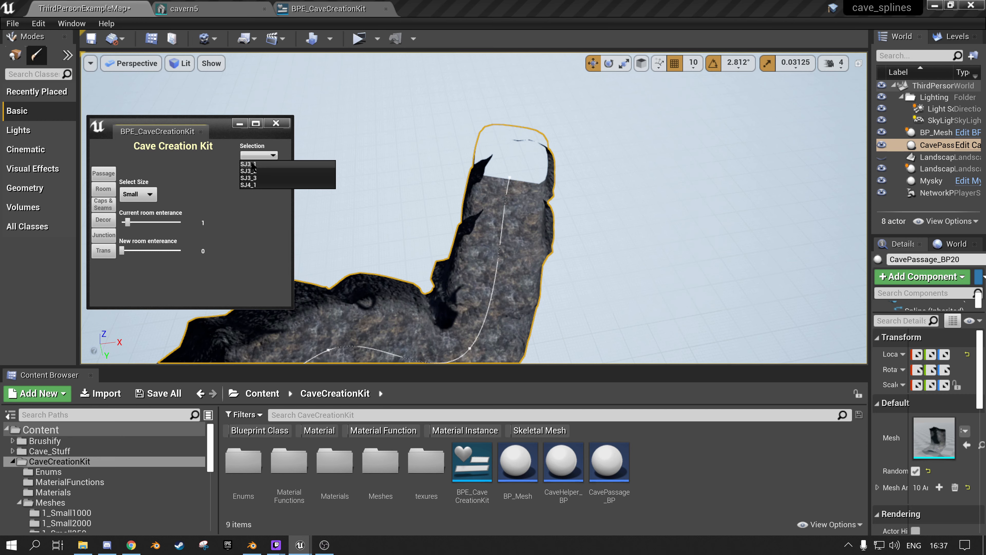
{"action": "left_click", "coordinate": [252, 164]}
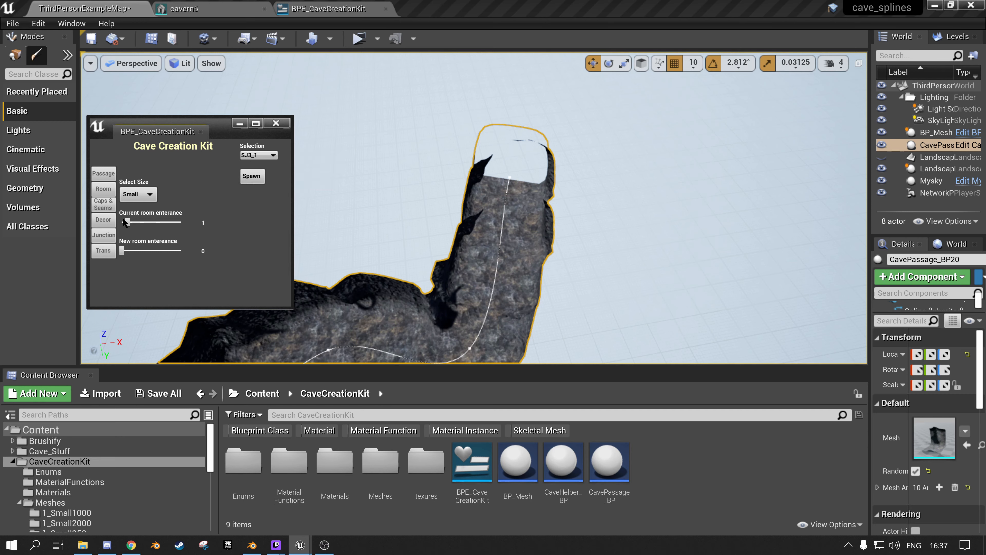
{"action": "left_click_drag", "start_coordinate": [125, 222], "coordinate": [116, 224]}
{"action": "left_click_drag", "start_coordinate": [151, 253], "coordinate": [121, 251]}
{"action": "left_click", "coordinate": [251, 177]}
{"action": "right_click_drag", "start_coordinate": [475, 171], "coordinate": [384, 166]}
{"action": "right_click_drag", "start_coordinate": [594, 209], "coordinate": [614, 213]}
Select the junction and spawn a Small 500 passage, selection 3, without random pieces at its entrance 1
{"action": "left_click", "coordinate": [585, 216]}
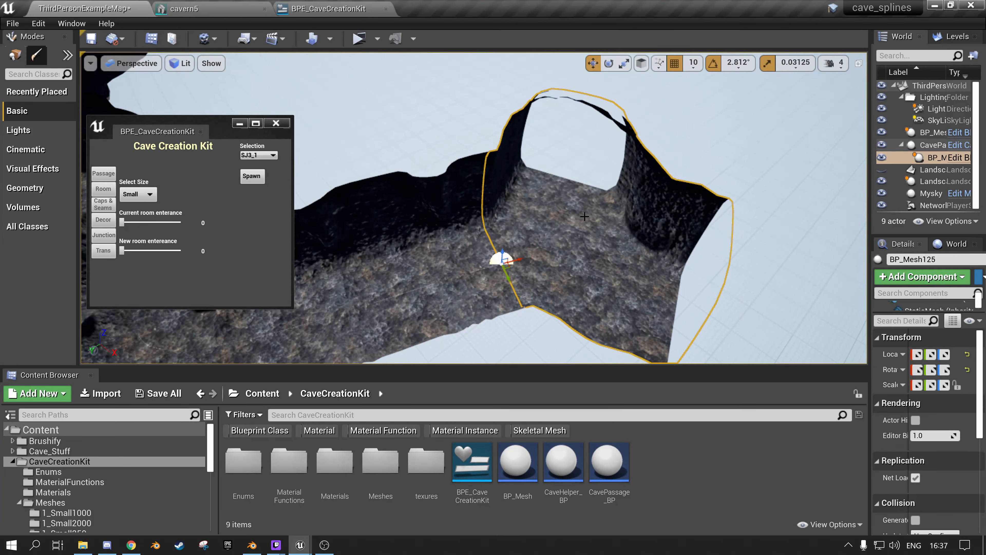
{"action": "right_click_drag", "start_coordinate": [492, 242], "coordinate": [565, 248]}
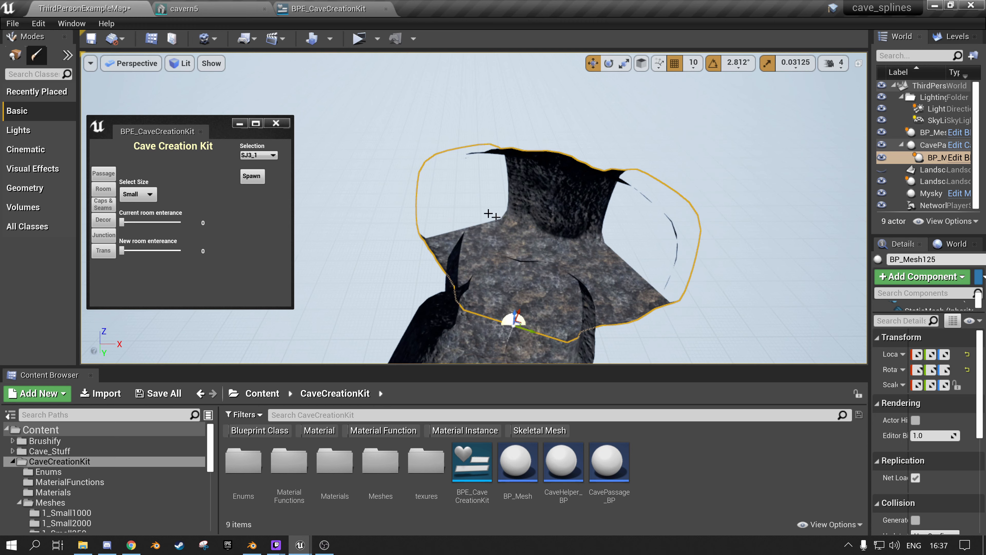
{"action": "left_click", "coordinate": [105, 174]}
{"action": "left_click", "coordinate": [135, 178]}
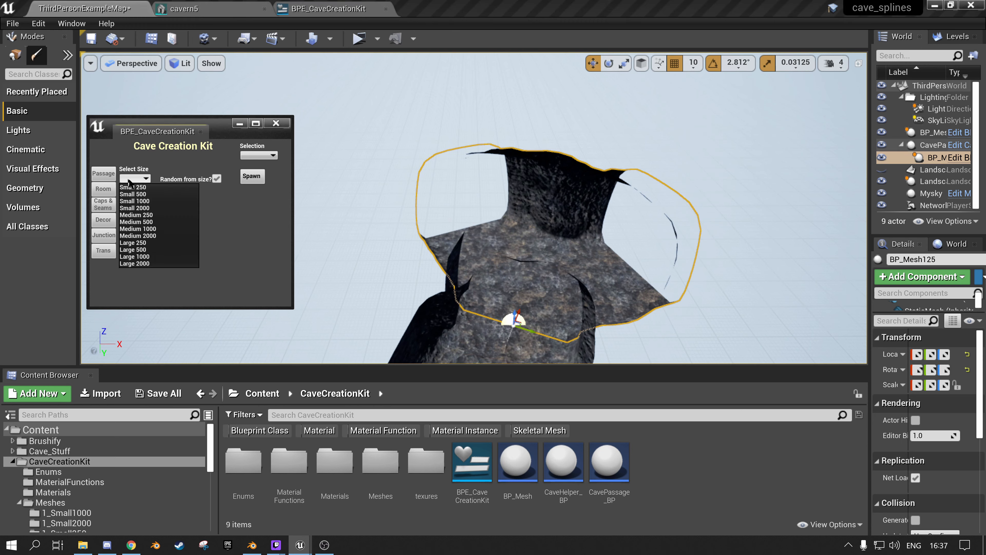
{"action": "left_click", "coordinate": [138, 195]}
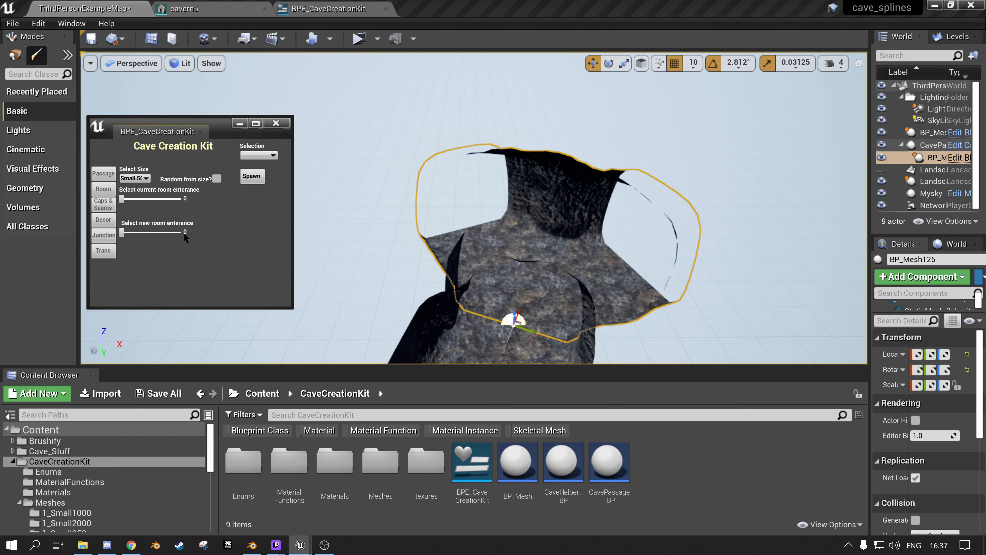
{"action": "left_click", "coordinate": [131, 200]}
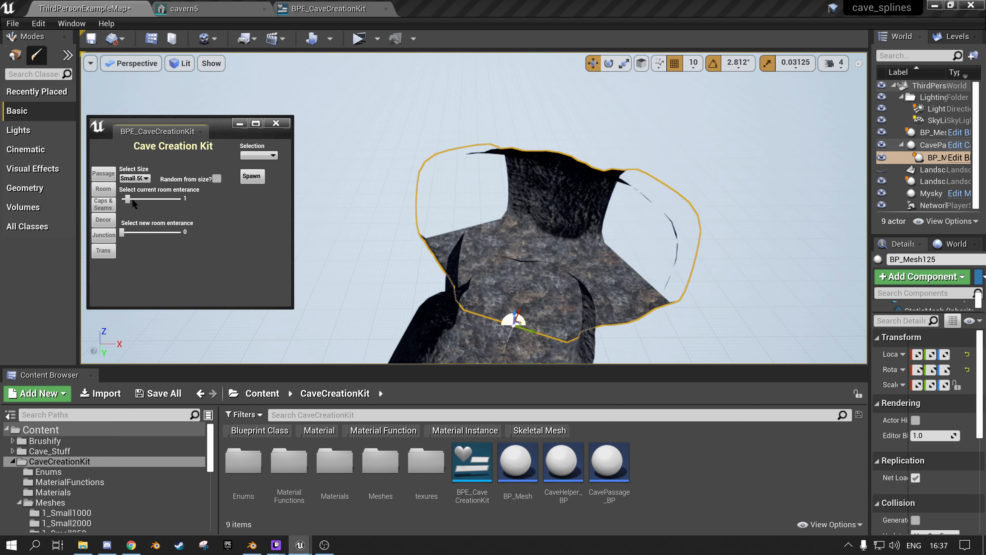
{"action": "left_click", "coordinate": [258, 155]}
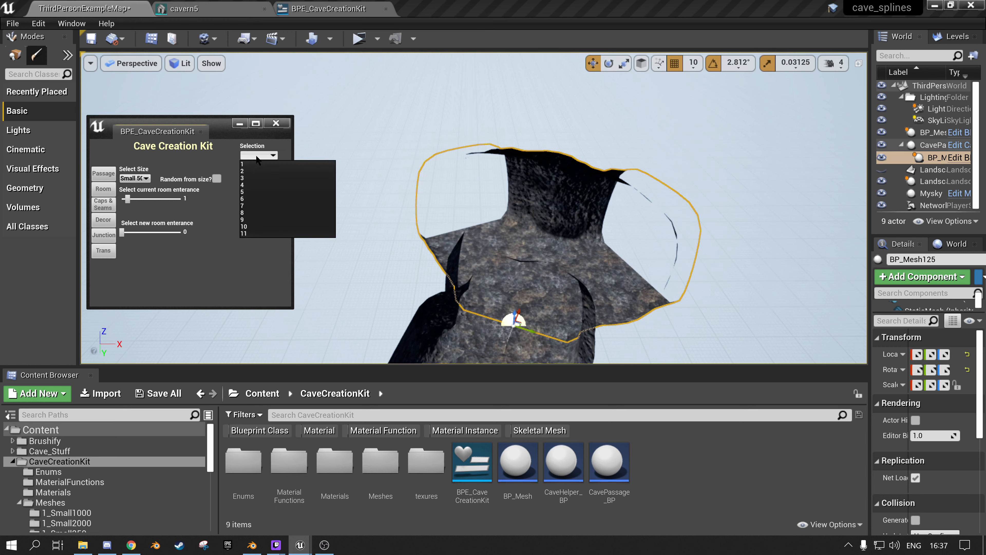
{"action": "left_click", "coordinate": [247, 177]}
{"action": "left_click", "coordinate": [248, 176]}
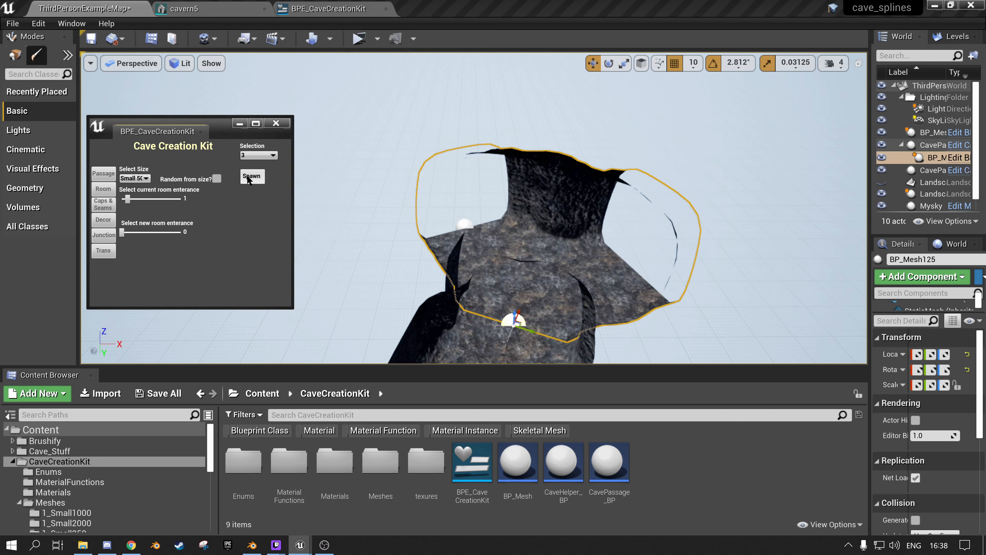
Select the new Small 500 passage at the junction and pull its spline outward into a long straight tunnel
{"action": "key", "text": "a"}
{"action": "mouse_move", "coordinate": [435, 213]}
{"action": "right_mouse_down"}
{"action": "mouse_move", "coordinate": [532, 213]}
{"action": "mouse_move", "coordinate": [438, 213]}
{"action": "right_mouse_up"}
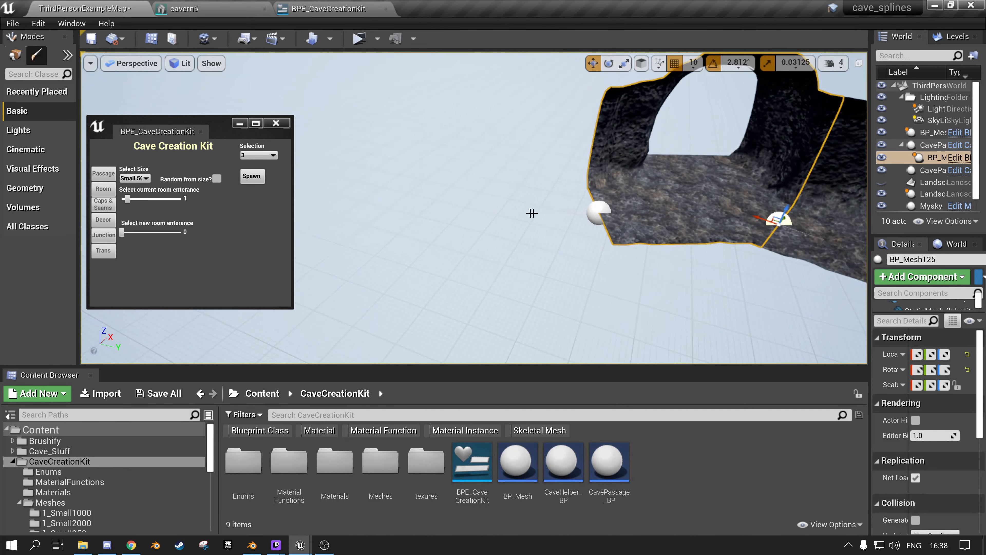
{"action": "left_click", "coordinate": [591, 210]}
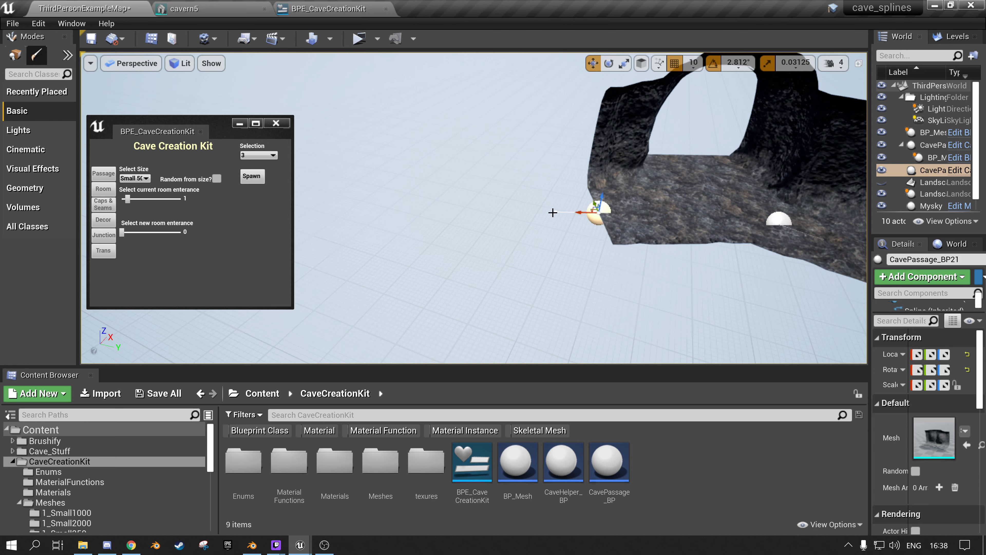
{"action": "left_click_drag", "start_coordinate": [557, 213], "coordinate": [273, 202]}
{"action": "right_click_drag", "start_coordinate": [461, 178], "coordinate": [310, 192]}
{"action": "mouse_move", "coordinate": [490, 174]}
{"action": "right_mouse_down"}
{"action": "mouse_move", "coordinate": [484, 208]}
{"action": "mouse_move", "coordinate": [490, 174]}
{"action": "right_mouse_up"}
{"action": "key", "text": "g"}
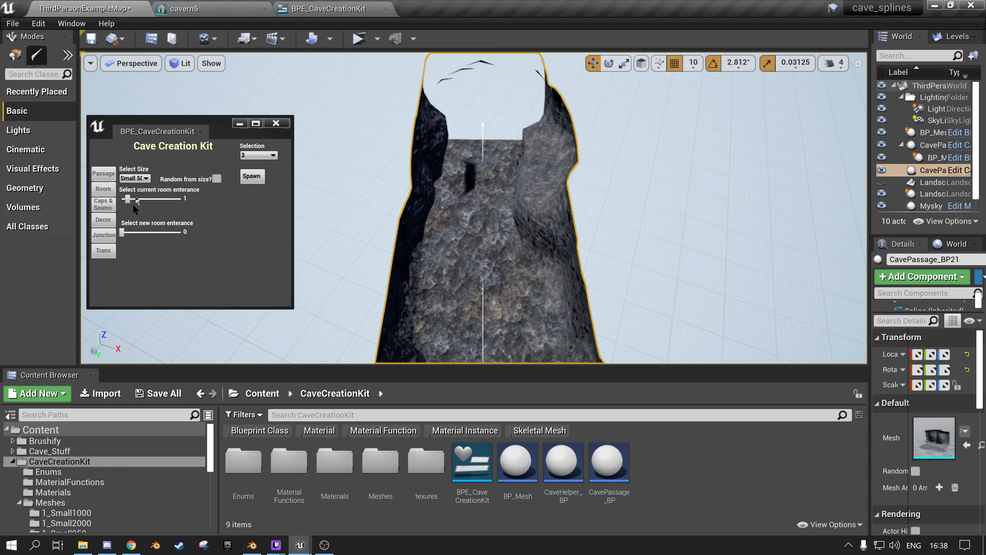
Close the open end of the straight passage by spawning small cap 1 at entrance 1
{"action": "left_click", "coordinate": [103, 204]}
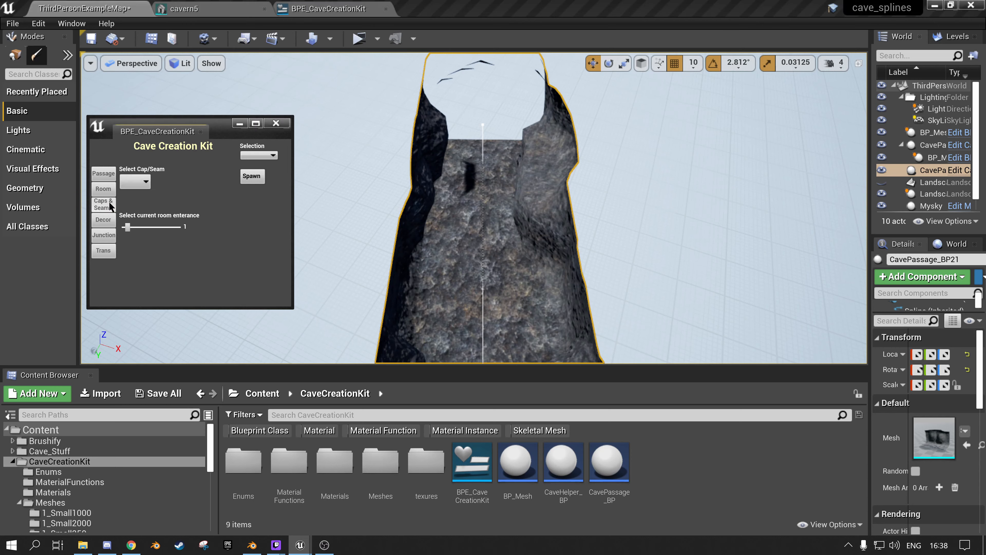
{"action": "left_click", "coordinate": [134, 181]}
{"action": "left_click", "coordinate": [140, 194]}
{"action": "left_click", "coordinate": [252, 177]}
{"action": "key", "text": "s"}
{"action": "right_click_drag", "start_coordinate": [404, 195], "coordinate": [407, 234]}
{"action": "key", "text": "a"}
{"action": "right_click_drag", "start_coordinate": [462, 200], "coordinate": [530, 193]}
{"action": "key", "text": "w"}
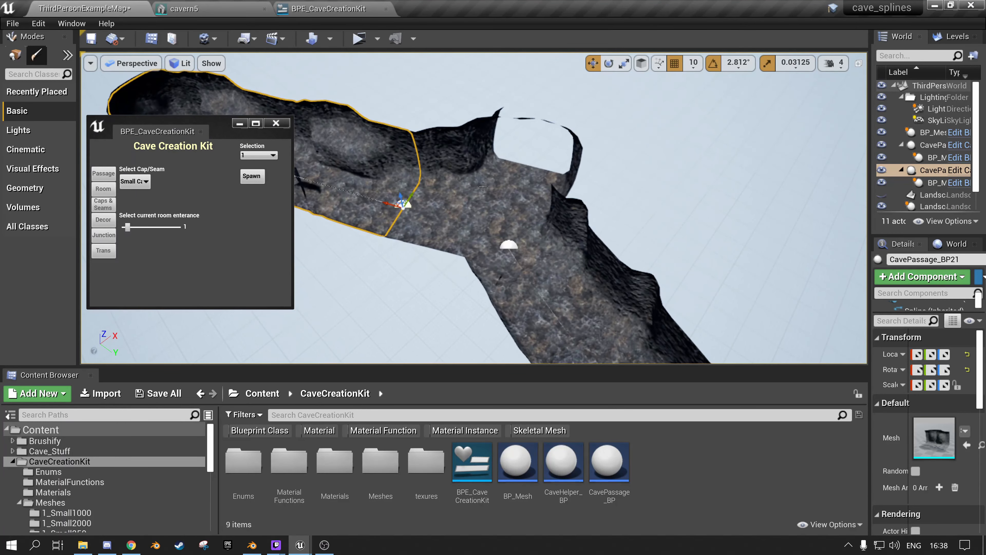
Select the junction and spawn the first medium room at its entrance 2, joined at new room entrance 0
{"action": "left_click", "coordinate": [483, 186]}
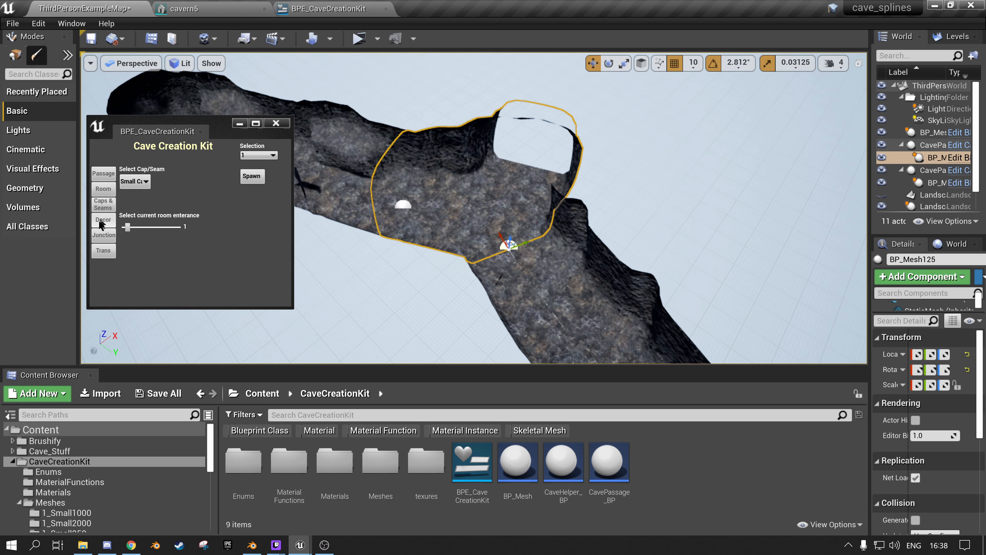
{"action": "left_click", "coordinate": [104, 190]}
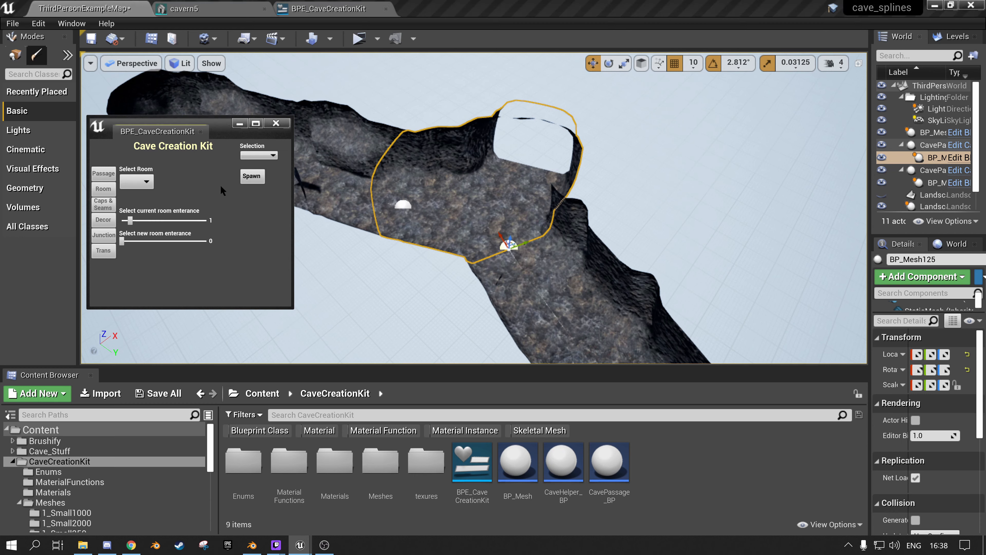
{"action": "left_click", "coordinate": [137, 181]}
{"action": "left_click", "coordinate": [123, 201]}
{"action": "left_click", "coordinate": [256, 155]}
{"action": "left_click", "coordinate": [251, 163]}
{"action": "left_click", "coordinate": [142, 220]}
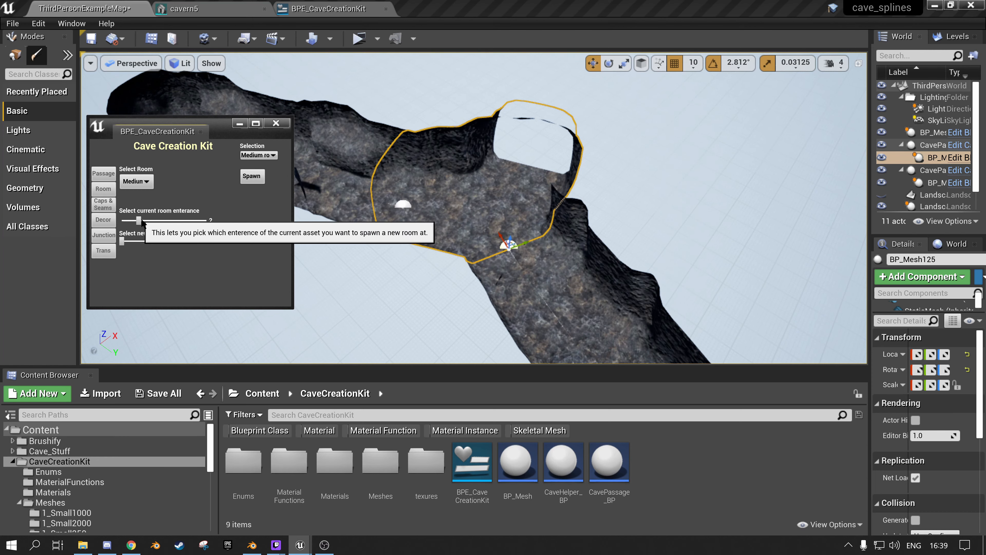
{"action": "left_click", "coordinate": [251, 177]}
{"action": "right_click_drag", "start_coordinate": [409, 180], "coordinate": [408, 148]}
Select the new medium room and close its side opening by spawning small cap 1 at entrance 1
{"action": "left_click", "coordinate": [502, 158]}
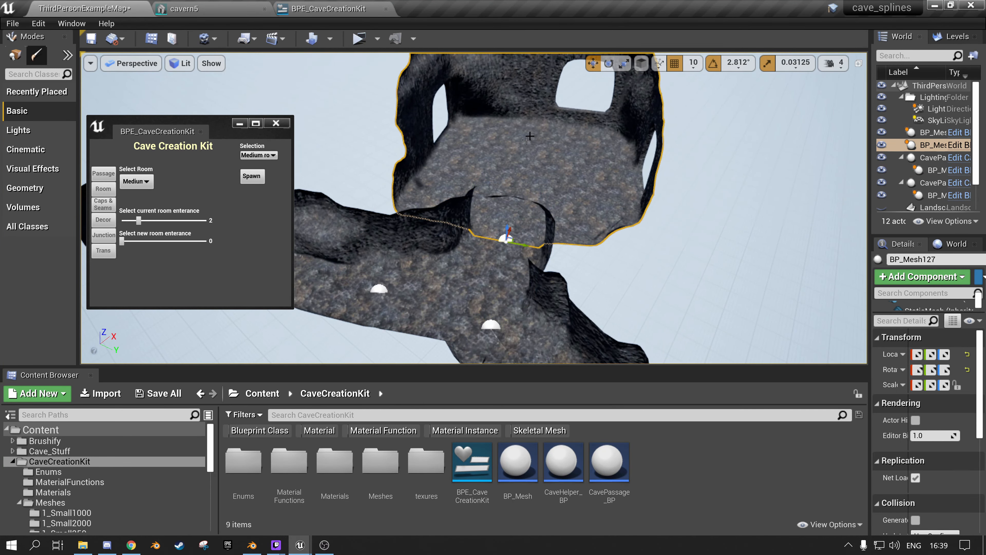
{"action": "right_click_drag", "start_coordinate": [517, 142], "coordinate": [427, 219]}
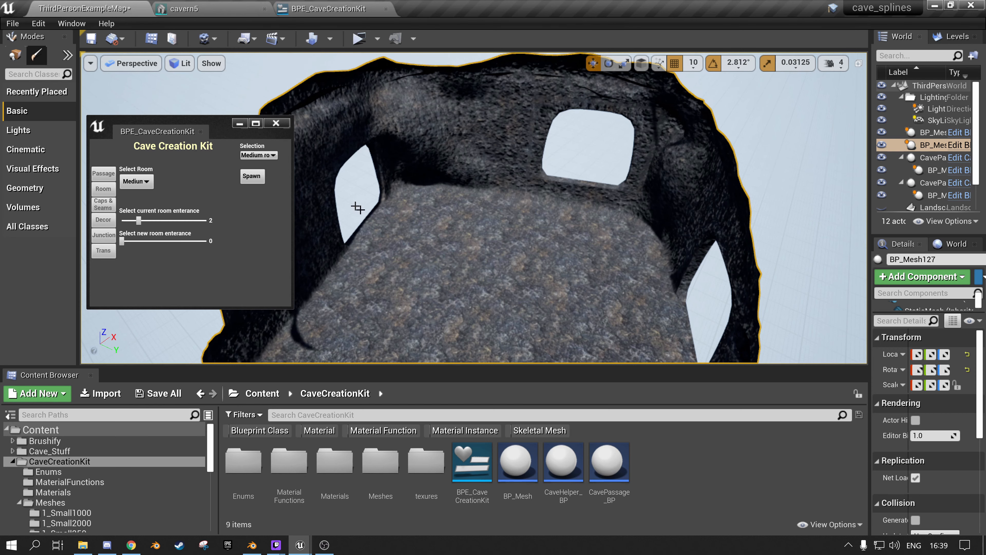
{"action": "right_click_drag", "start_coordinate": [439, 242], "coordinate": [461, 241]}
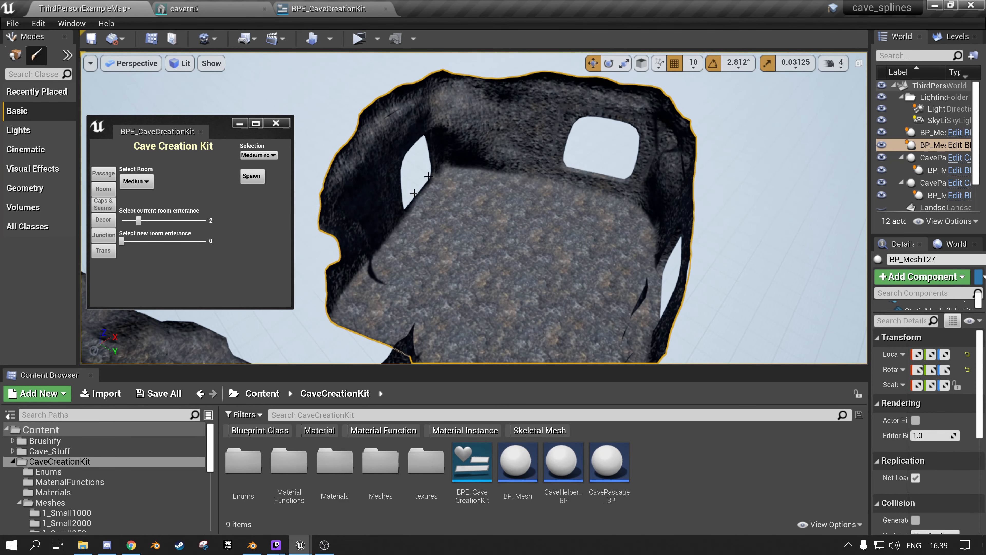
{"action": "left_click", "coordinate": [103, 201]}
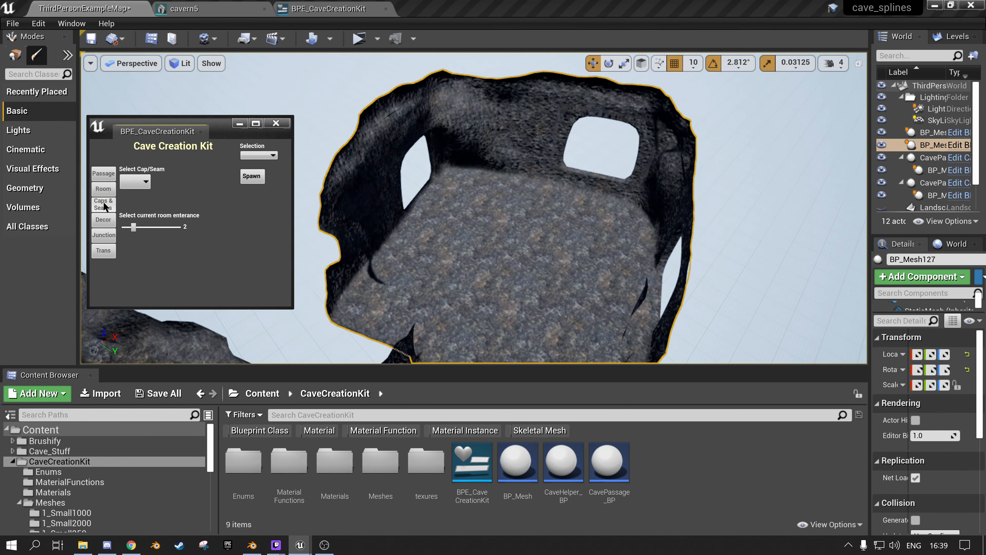
{"action": "left_click", "coordinate": [135, 181]}
{"action": "left_click", "coordinate": [139, 199]}
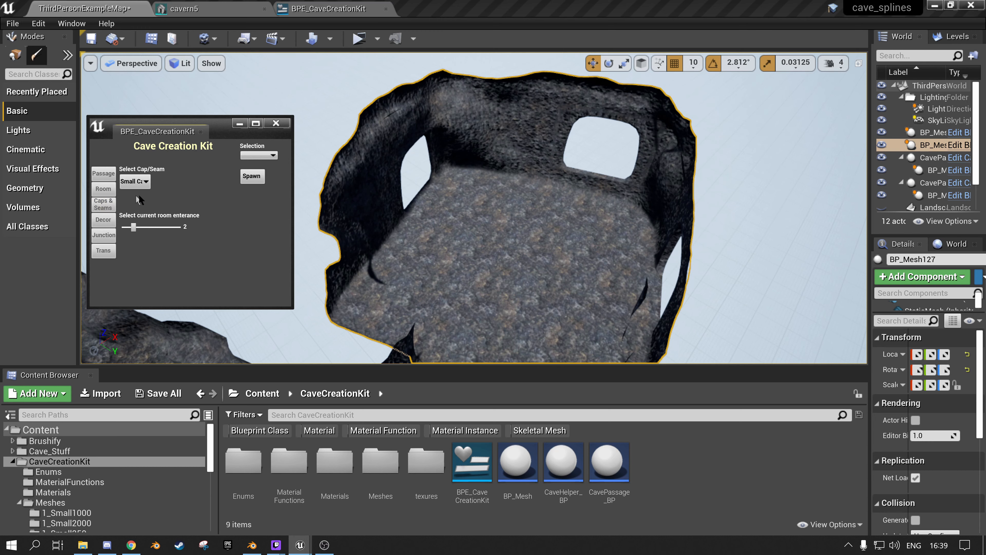
{"action": "left_click", "coordinate": [255, 158]}
{"action": "left_click", "coordinate": [254, 163]}
{"action": "left_click_drag", "start_coordinate": [132, 228], "coordinate": [128, 227]}
{"action": "left_click", "coordinate": [252, 176]}
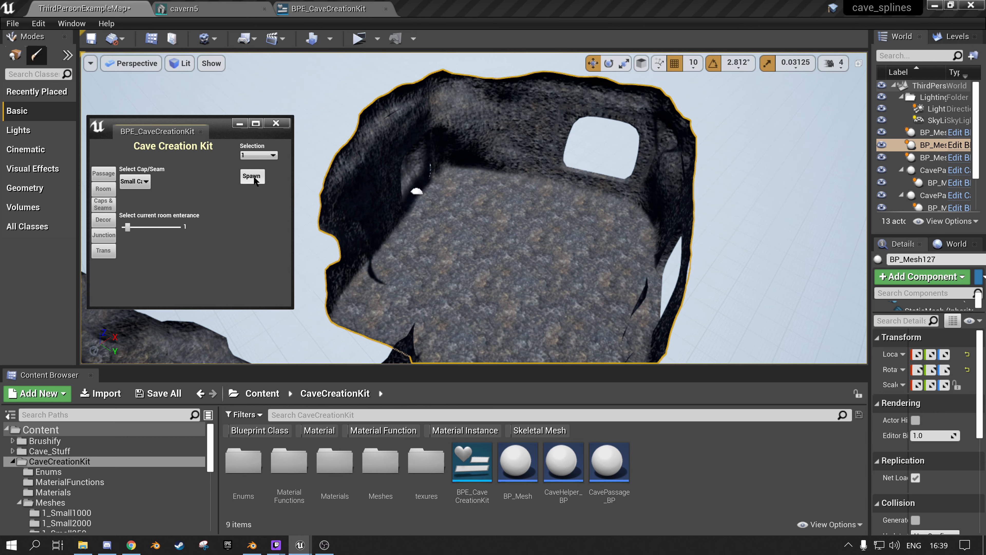
Spawn the first medium room at entrance 2 of the selected room, joined at new room entrance 3
{"action": "mouse_move", "coordinate": [500, 208]}
{"action": "right_mouse_down"}
{"action": "mouse_move", "coordinate": [542, 206]}
{"action": "mouse_move", "coordinate": [501, 207]}
{"action": "right_mouse_up"}
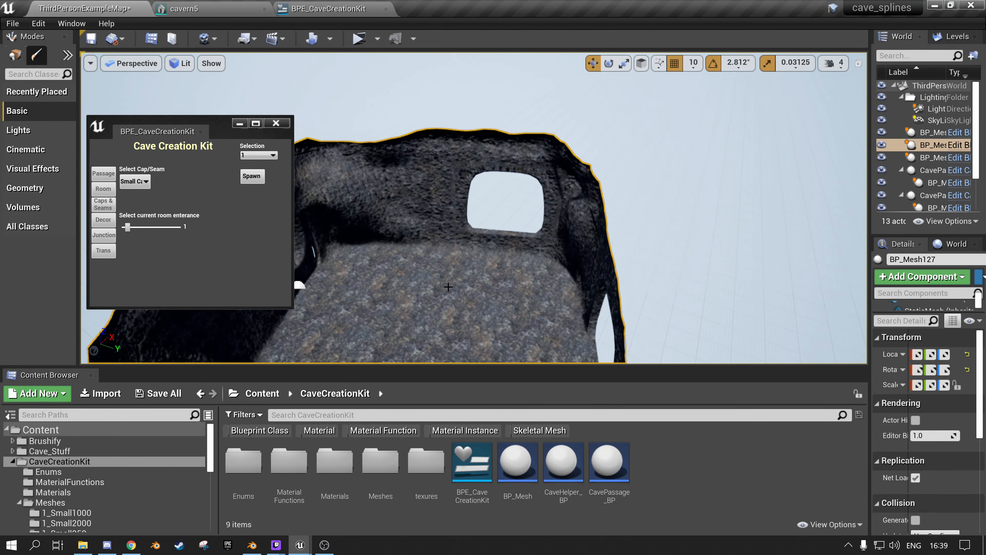
{"action": "scroll", "coordinate": [446, 287], "scroll_direction": "down", "scroll_amount": 5}
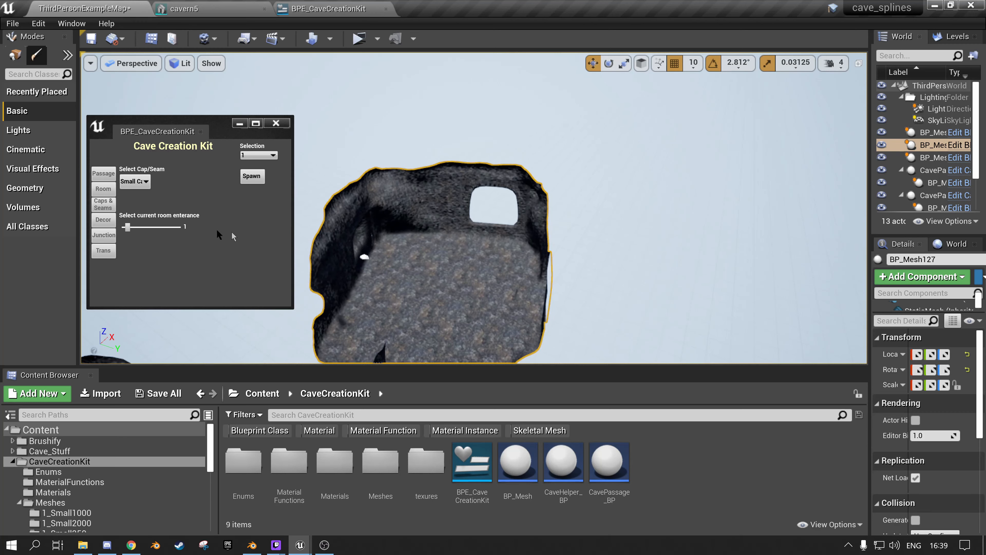
{"action": "left_click", "coordinate": [104, 188]}
{"action": "left_click", "coordinate": [136, 181]}
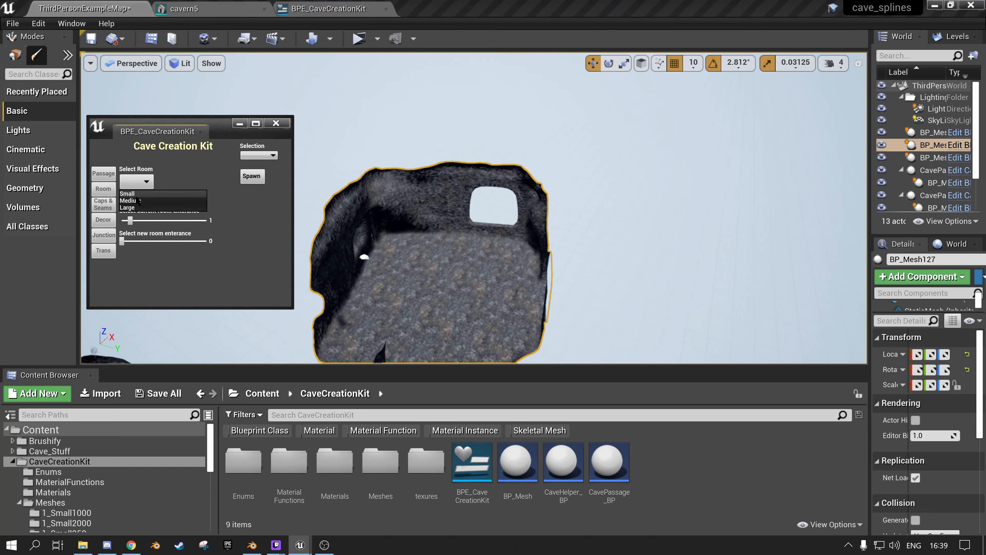
{"action": "left_click", "coordinate": [130, 200]}
{"action": "left_click", "coordinate": [259, 155]}
{"action": "left_click", "coordinate": [258, 167]}
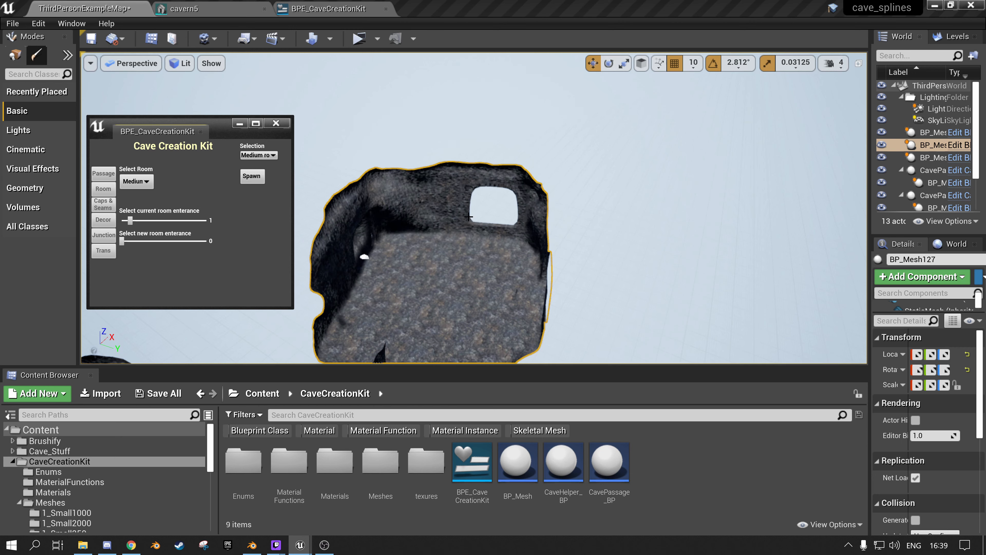
{"action": "left_click", "coordinate": [135, 221]}
{"action": "right_click_drag", "start_coordinate": [415, 274], "coordinate": [411, 287]}
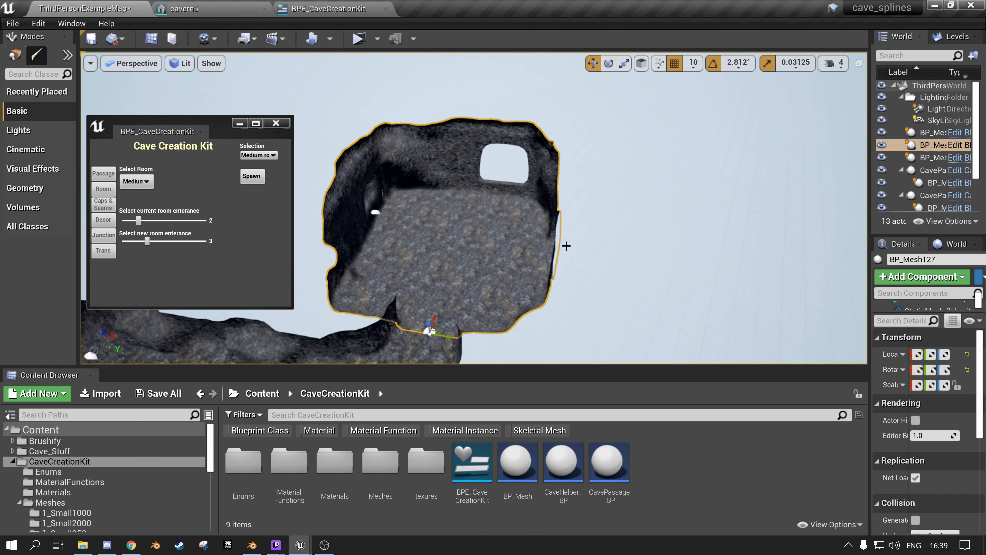
{"action": "left_click", "coordinate": [251, 176]}
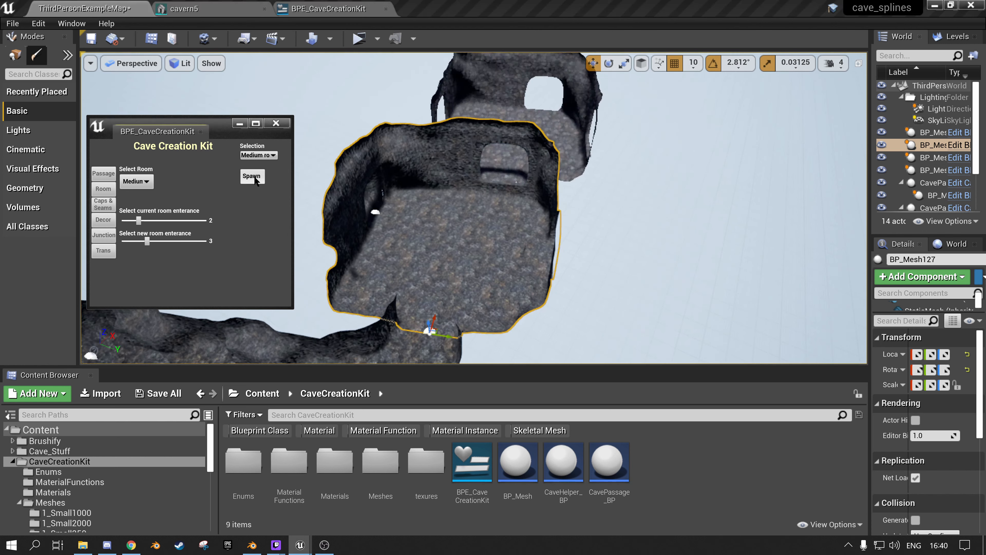
Select the second medium room and examine the doorway joining the two medium rooms from outside and inside
{"action": "right_click_drag", "start_coordinate": [421, 270], "coordinate": [518, 257]}
{"action": "key", "text": "w"}
{"action": "key", "text": "a"}
{"action": "left_click", "coordinate": [533, 206]}
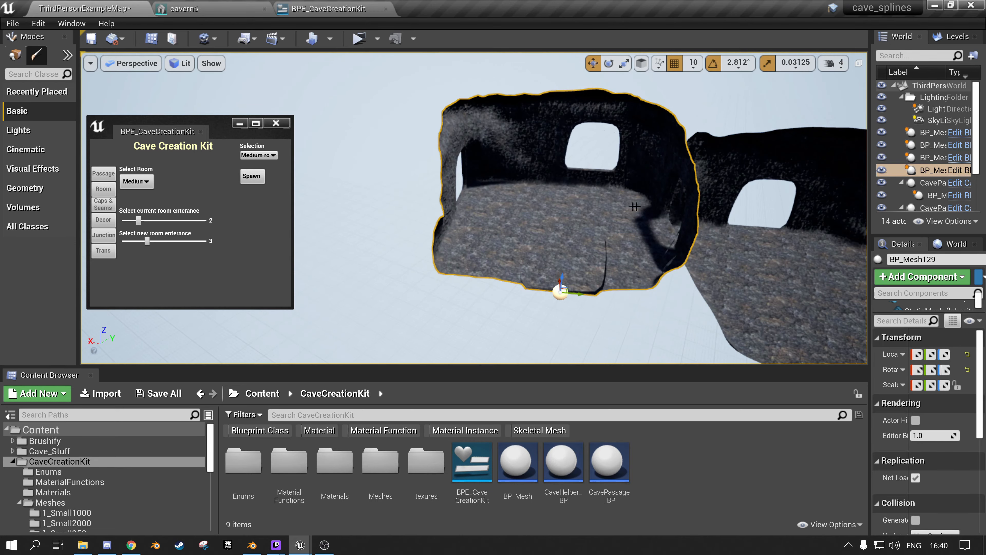
{"action": "key", "text": "w"}
{"action": "key", "text": "d"}
{"action": "right_click_drag", "start_coordinate": [668, 218], "coordinate": [548, 217]}
{"action": "key", "text": "d"}
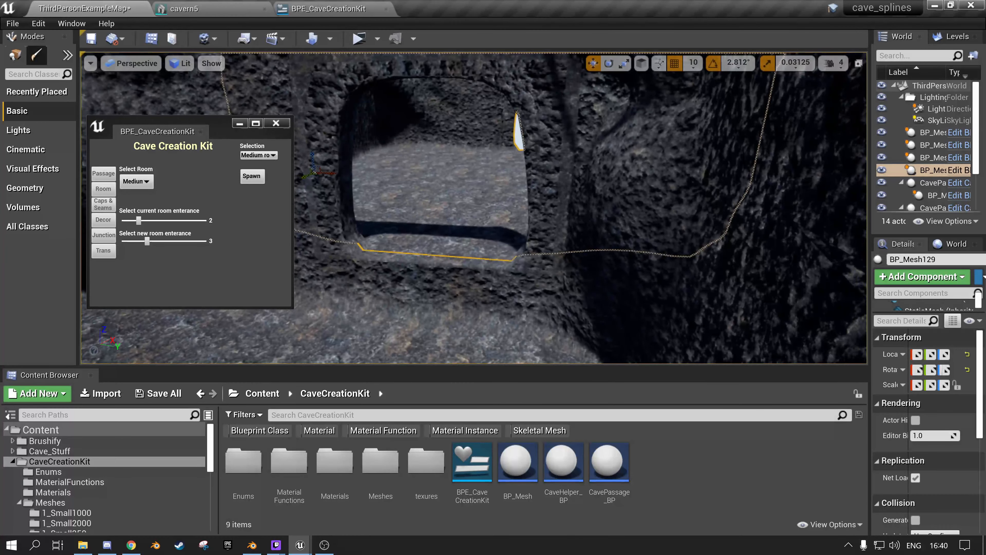
{"action": "key", "text": "a"}
{"action": "mouse_move", "coordinate": [706, 271]}
{"action": "right_mouse_down"}
{"action": "mouse_move", "coordinate": [679, 277]}
{"action": "mouse_move", "coordinate": [706, 271]}
{"action": "right_mouse_up"}
{"action": "key", "text": "s"}
Select the cave piece with the large open end and spawn a random Medium 250 passage at its entrance 2, new room entrance 0
{"action": "right_click_drag", "start_coordinate": [524, 253], "coordinate": [685, 282]}
{"action": "key", "text": "a"}
{"action": "key", "text": "a"}
{"action": "key", "text": "w"}
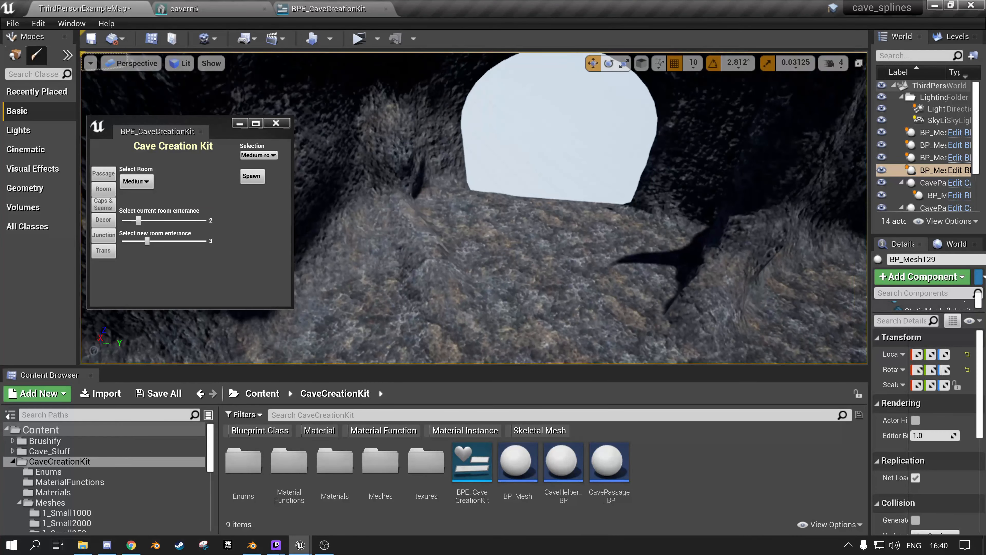
{"action": "left_click", "coordinate": [520, 197]}
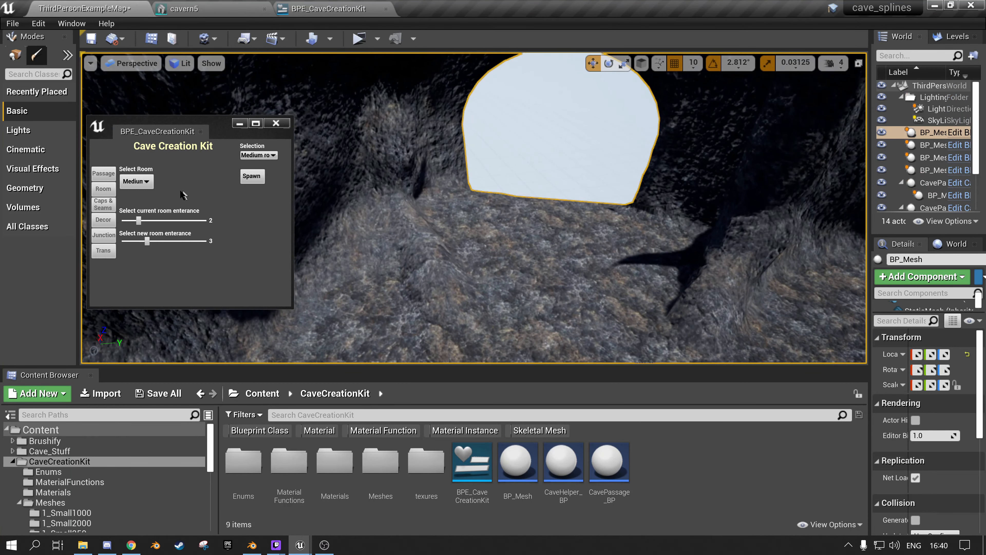
{"action": "left_click", "coordinate": [103, 174]}
{"action": "left_click", "coordinate": [122, 179]}
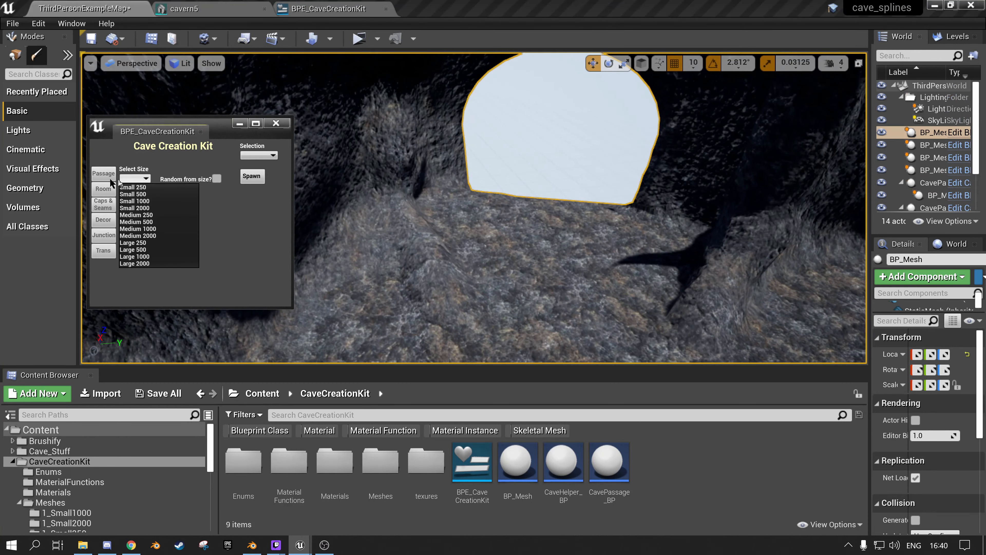
{"action": "left_click", "coordinate": [163, 215]}
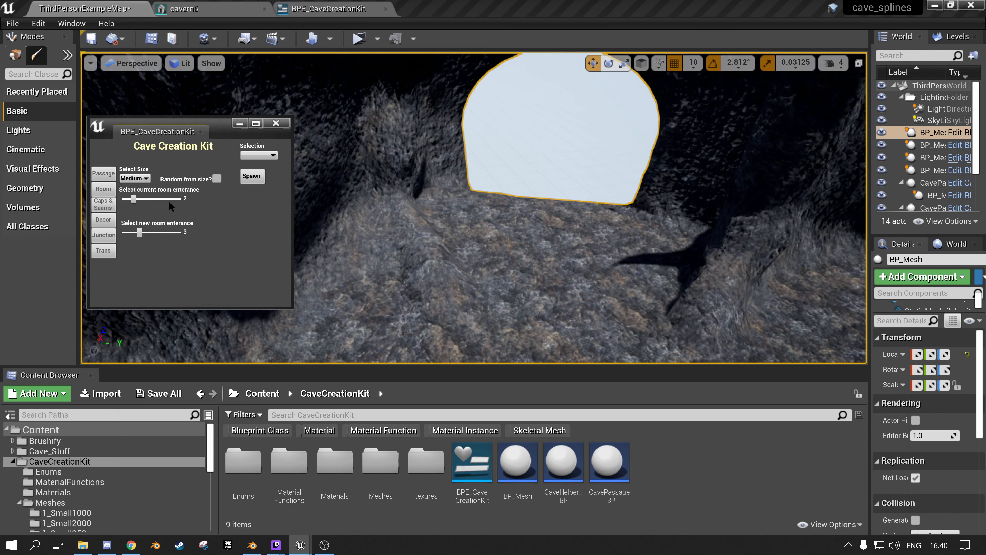
{"action": "left_click", "coordinate": [216, 179]}
{"action": "left_click_drag", "start_coordinate": [138, 232], "coordinate": [121, 232]}
{"action": "mouse_move", "coordinate": [134, 199]}
{"action": "left_mouse_down"}
{"action": "mouse_move", "coordinate": [110, 201]}
{"action": "mouse_move", "coordinate": [136, 203]}
{"action": "left_mouse_up"}
{"action": "left_click", "coordinate": [254, 178]}
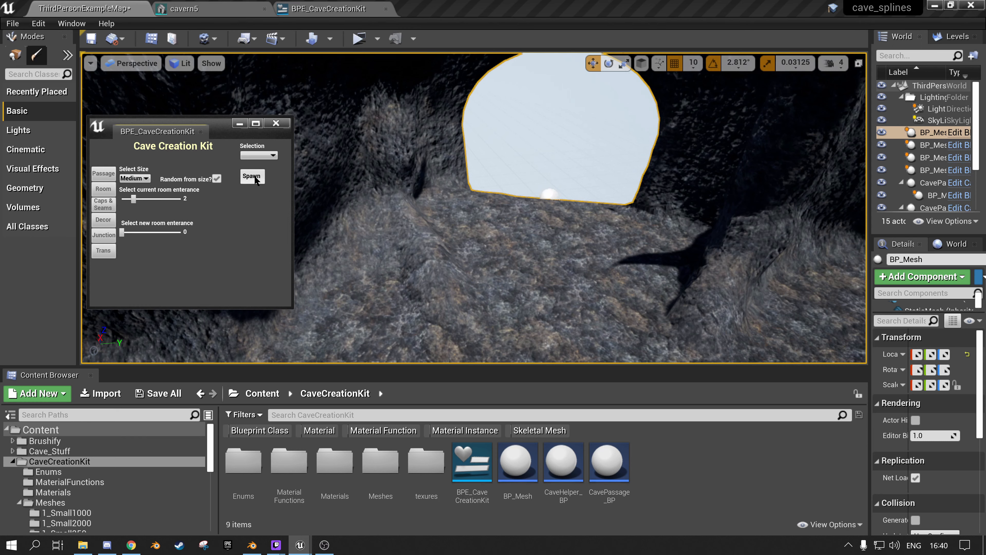
Select the new Medium 250 passage and pull its spline end point outward into a long tunnel
{"action": "left_click", "coordinate": [549, 195]}
{"action": "left_click", "coordinate": [550, 195]}
{"action": "key", "text": "d"}
{"action": "mouse_move", "coordinate": [550, 195]}
{"action": "right_mouse_down"}
{"action": "mouse_move", "coordinate": [415, 209]}
{"action": "mouse_move", "coordinate": [551, 196]}
{"action": "right_mouse_up"}
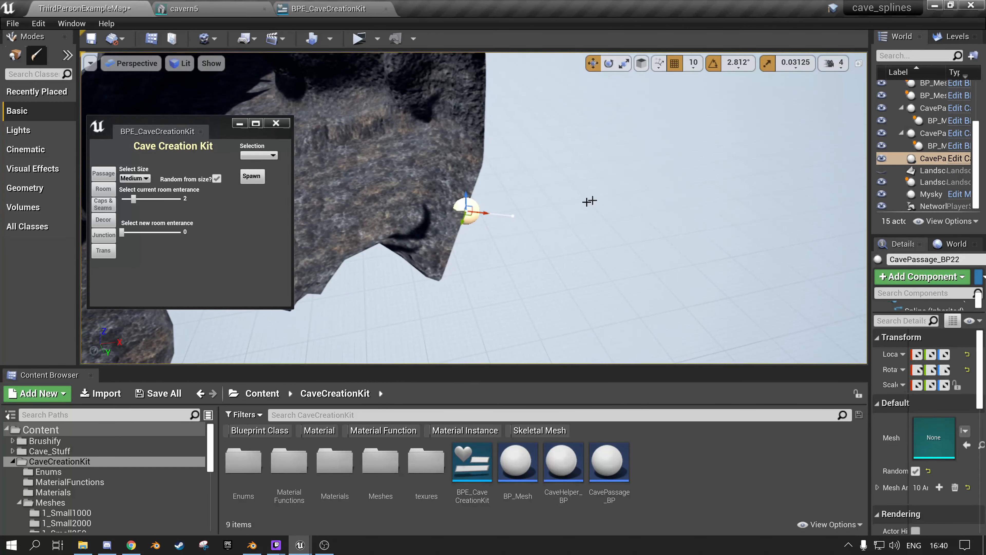
{"action": "left_click", "coordinate": [512, 216]}
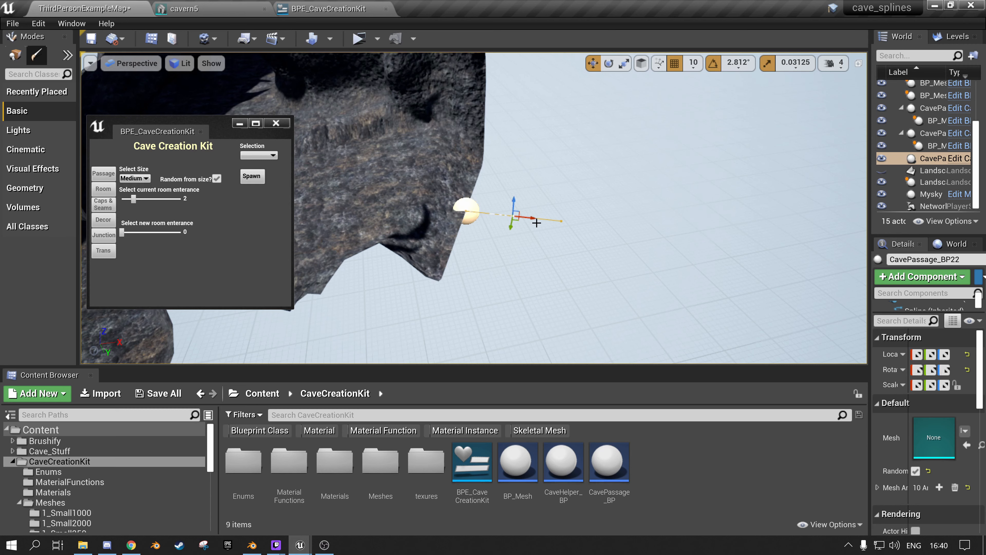
{"action": "left_click_drag", "start_coordinate": [533, 220], "coordinate": [845, 197]}
{"action": "key", "text": "d"}
{"action": "right_click_drag", "start_coordinate": [812, 200], "coordinate": [795, 203]}
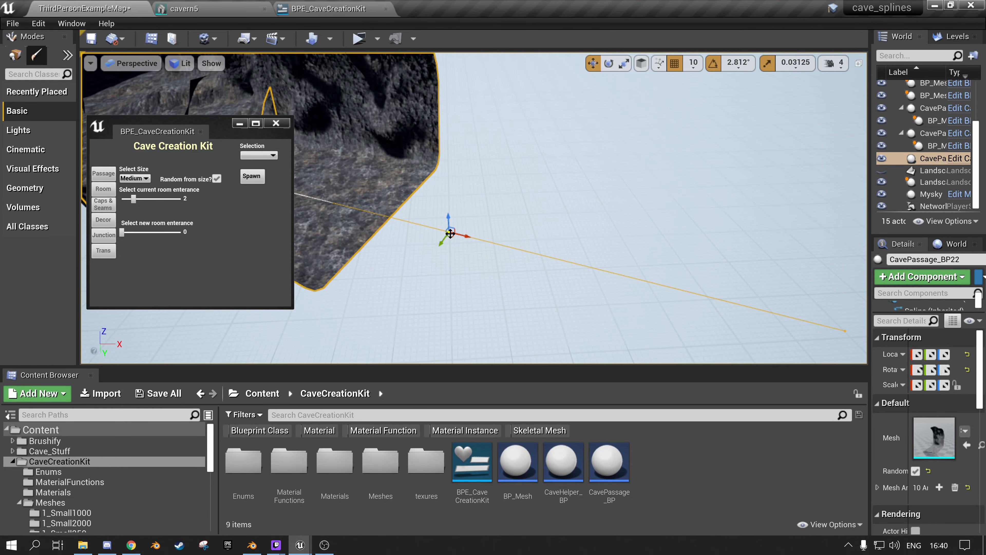
{"action": "left_click_drag", "start_coordinate": [452, 236], "coordinate": [836, 159]}
{"action": "right_click_drag", "start_coordinate": [836, 160], "coordinate": [896, 121]}
{"action": "key", "text": "w"}
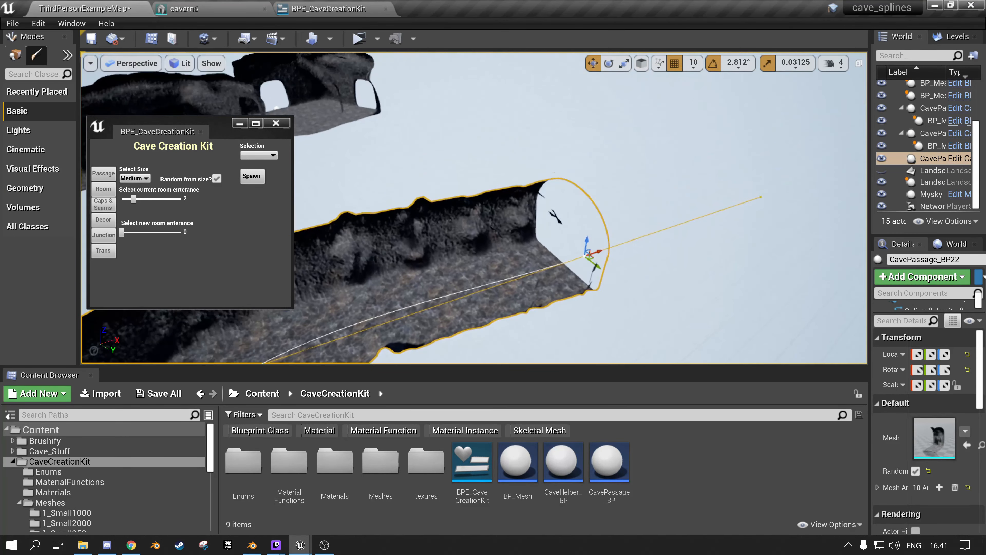
{"action": "key", "text": "s"}
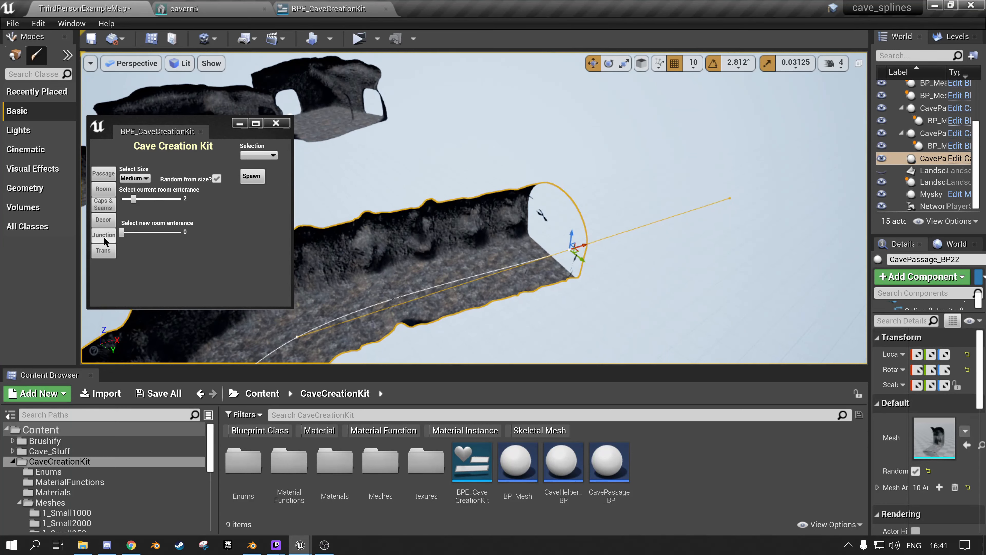
Spawn the medium transition M2L_1, unflipped, at entrance 0 on the open end of the medium passage
{"action": "left_click", "coordinate": [107, 248]}
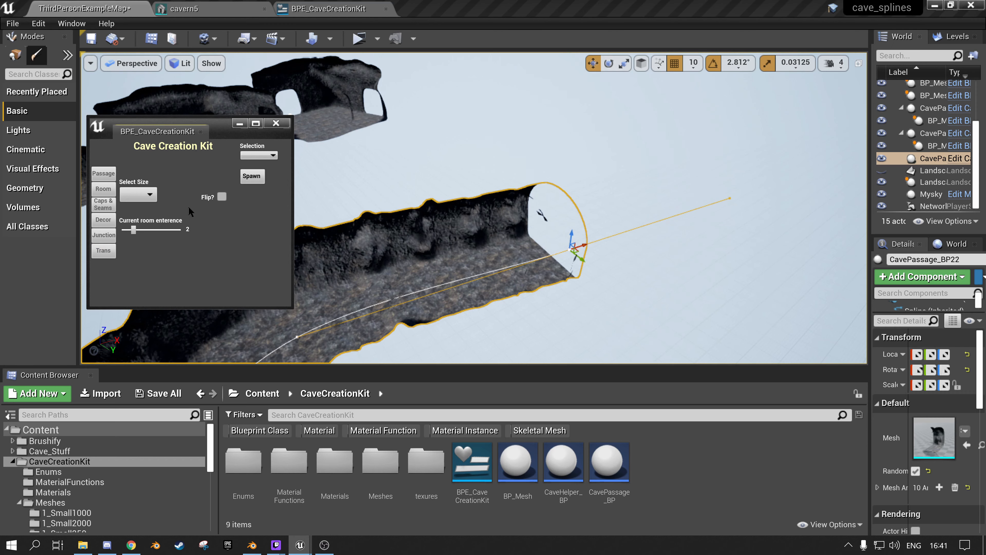
{"action": "left_click", "coordinate": [140, 200]}
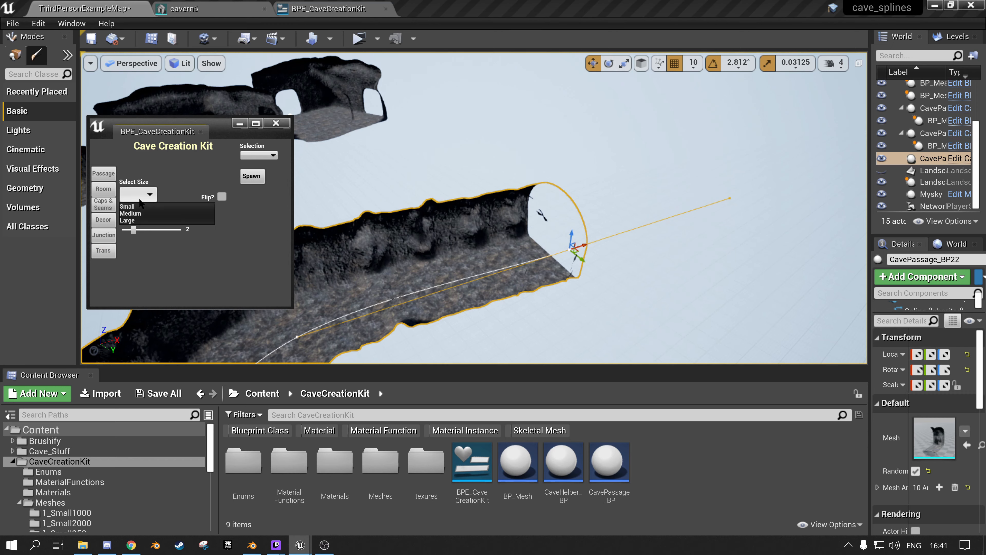
{"action": "left_click", "coordinate": [130, 213]}
{"action": "left_click", "coordinate": [264, 155]}
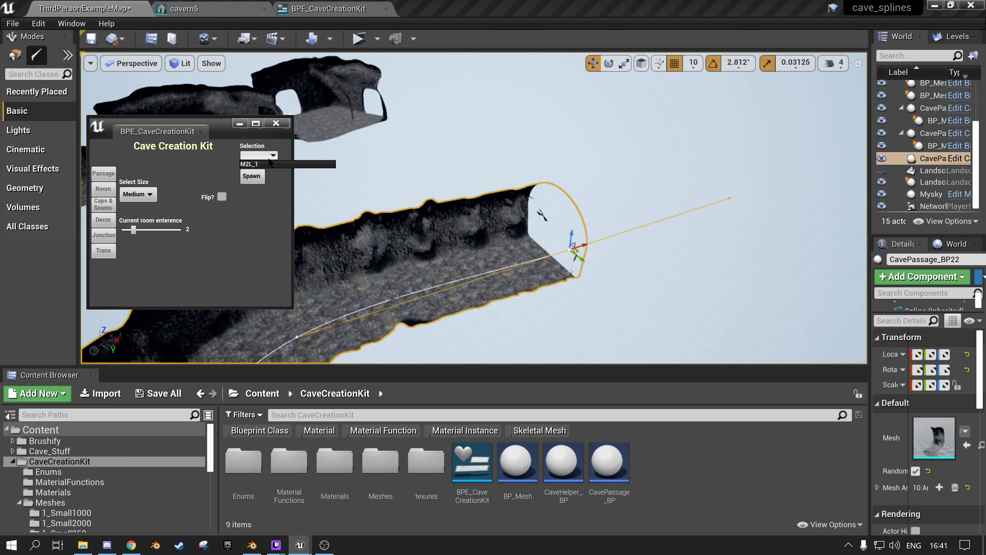
{"action": "left_click", "coordinate": [249, 164]}
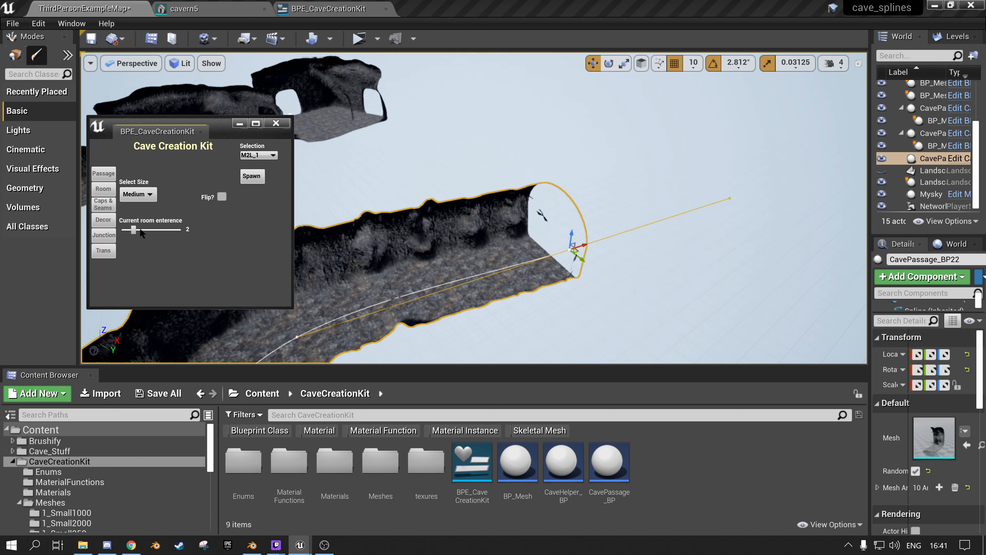
{"action": "left_click_drag", "start_coordinate": [130, 231], "coordinate": [121, 229]}
{"action": "left_click", "coordinate": [417, 243]}
{"action": "right_click_drag", "start_coordinate": [417, 242], "coordinate": [434, 200]}
{"action": "left_click", "coordinate": [252, 176]}
Select the transition piece and spawn a Large 250 passage with random pieces at its entrance 1, new room entrance 0
{"action": "left_click", "coordinate": [428, 190]}
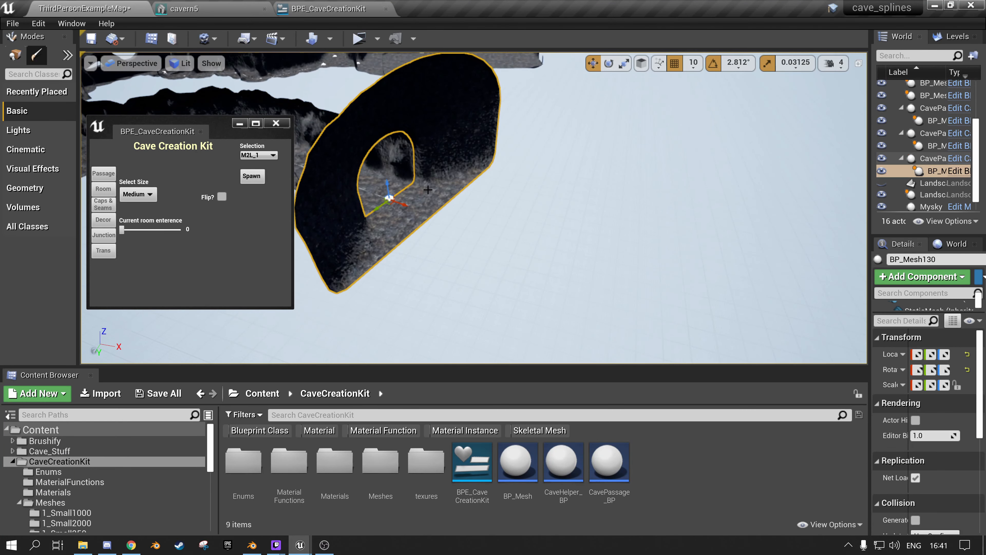
{"action": "left_click", "coordinate": [107, 173]}
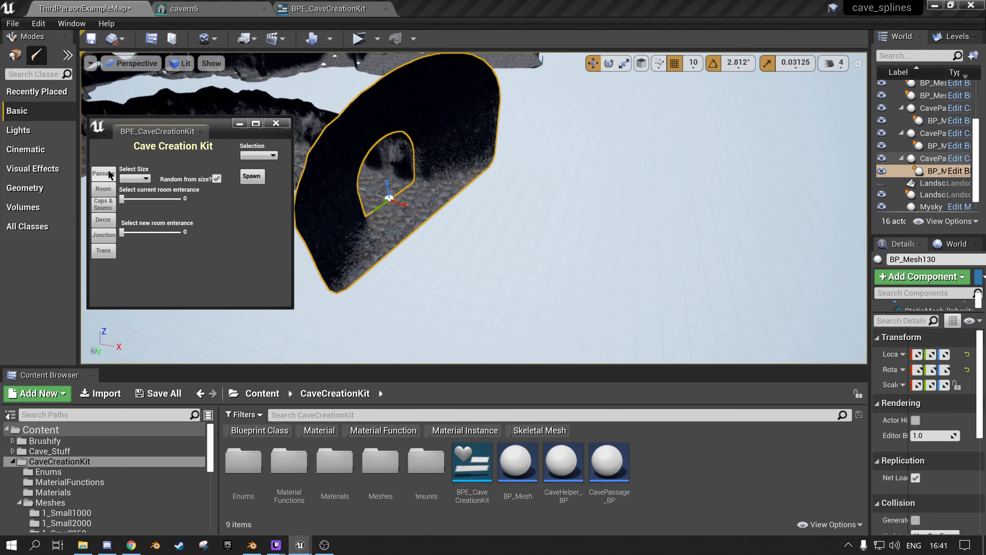
{"action": "left_click", "coordinate": [135, 178]}
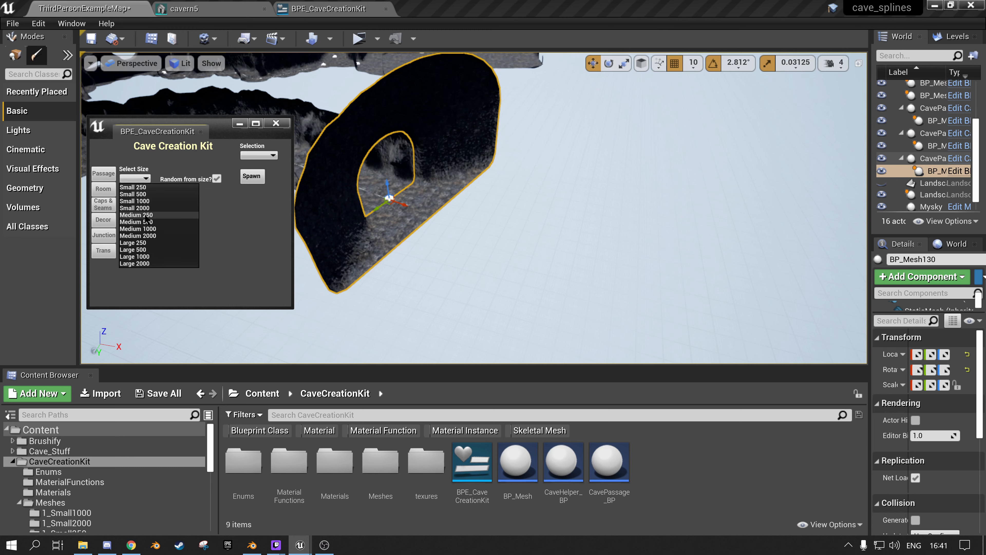
{"action": "left_click", "coordinate": [146, 243]}
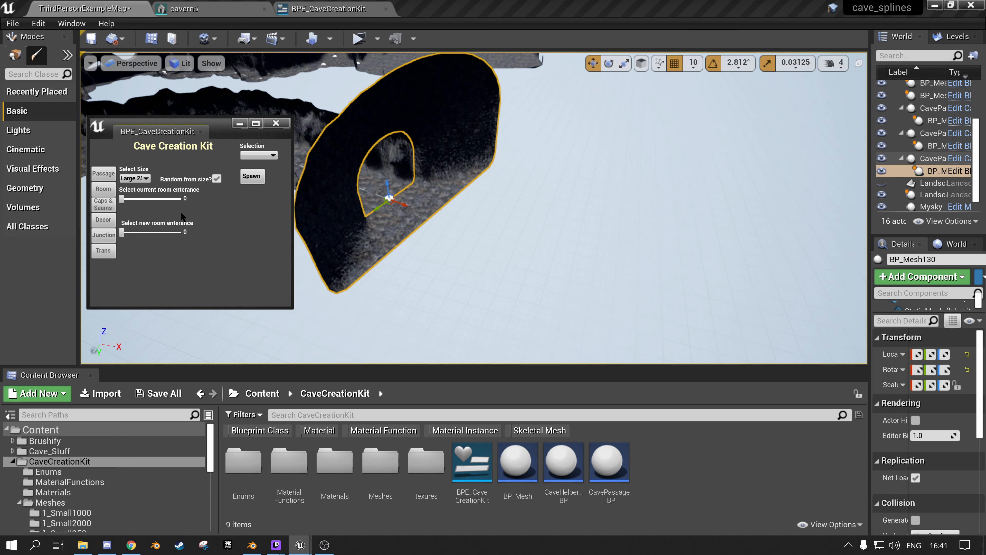
{"action": "left_click", "coordinate": [131, 198]}
{"action": "left_click", "coordinate": [399, 217]}
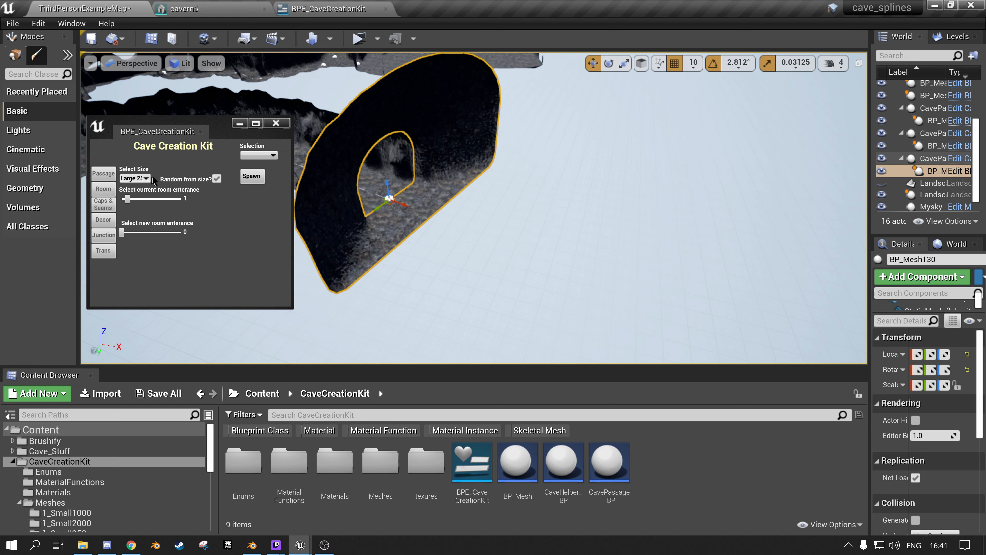
{"action": "left_click", "coordinate": [252, 177]}
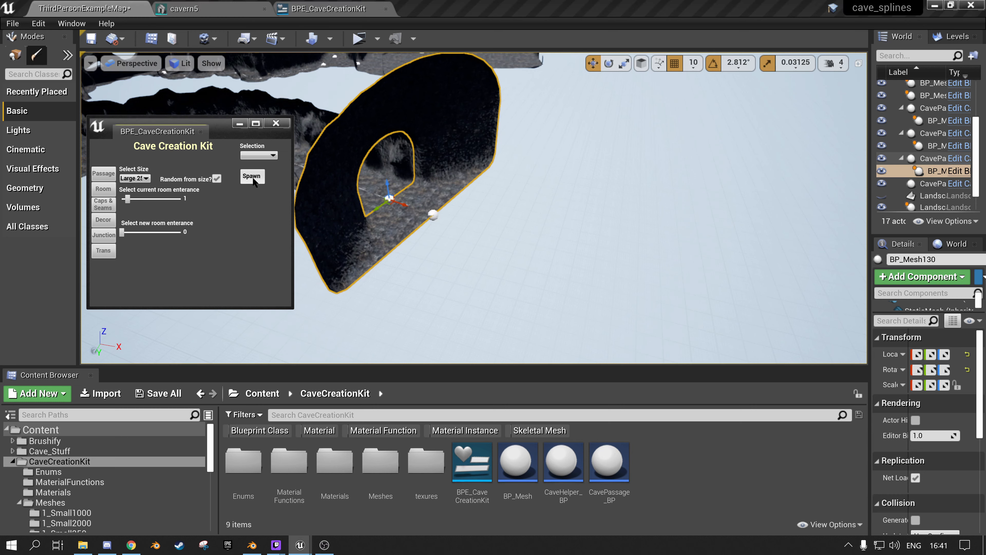
Select the new Large 250 passage, pull its spline end point outward, and extend the tunnel with one additional spline point
{"action": "left_click", "coordinate": [432, 214]}
{"action": "right_click_drag", "start_coordinate": [434, 214], "coordinate": [435, 240]}
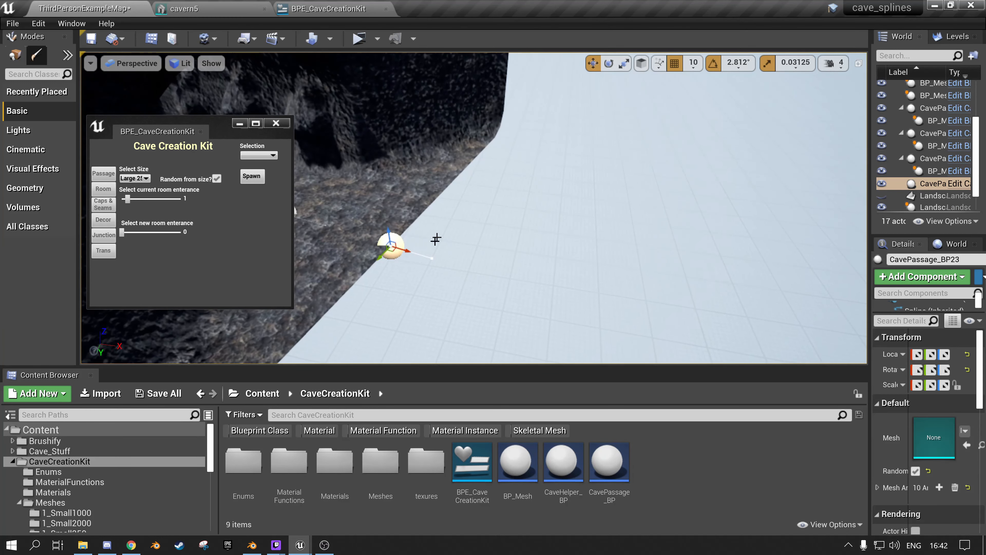
{"action": "left_click", "coordinate": [431, 257]}
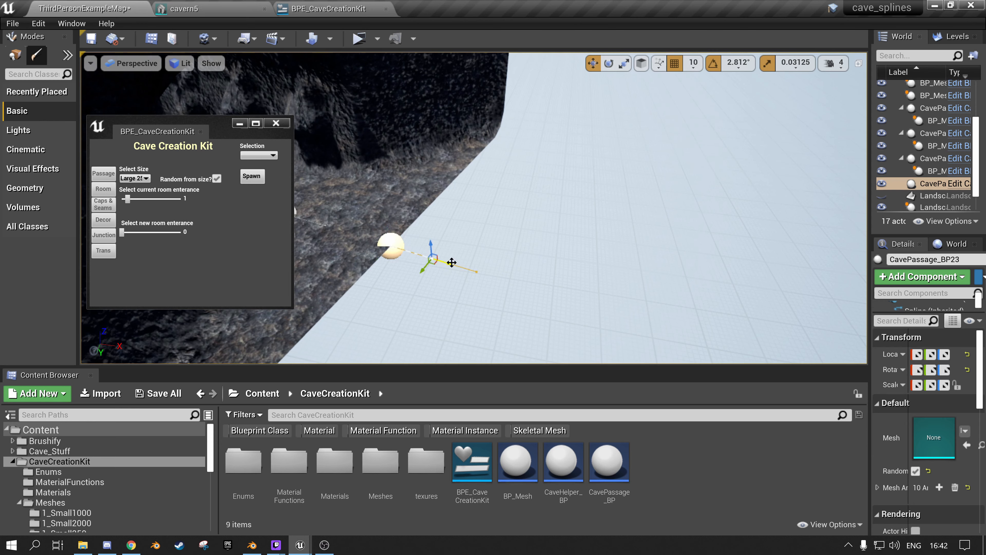
{"action": "left_click_drag", "start_coordinate": [451, 262], "coordinate": [651, 292]}
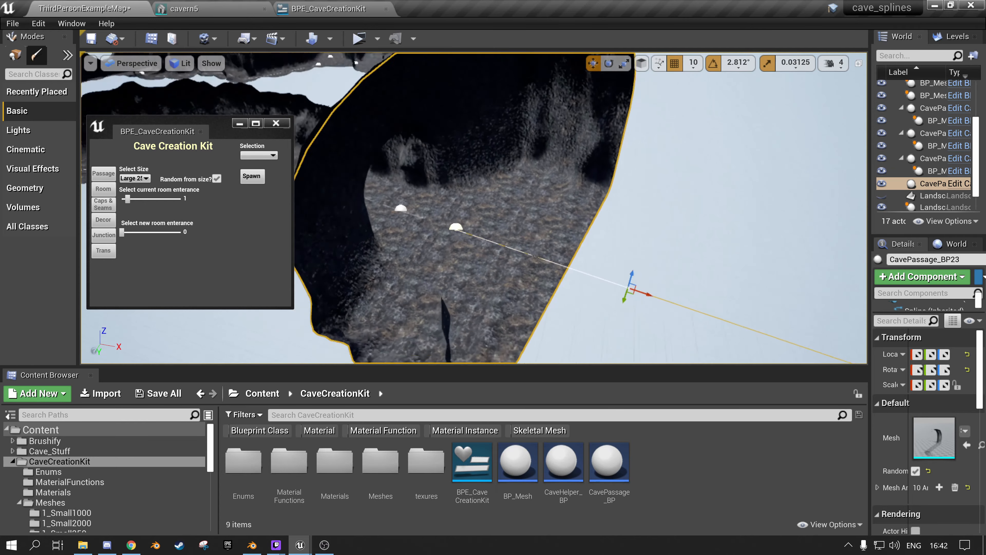
{"action": "right_click_drag", "start_coordinate": [638, 251], "coordinate": [638, 251]}
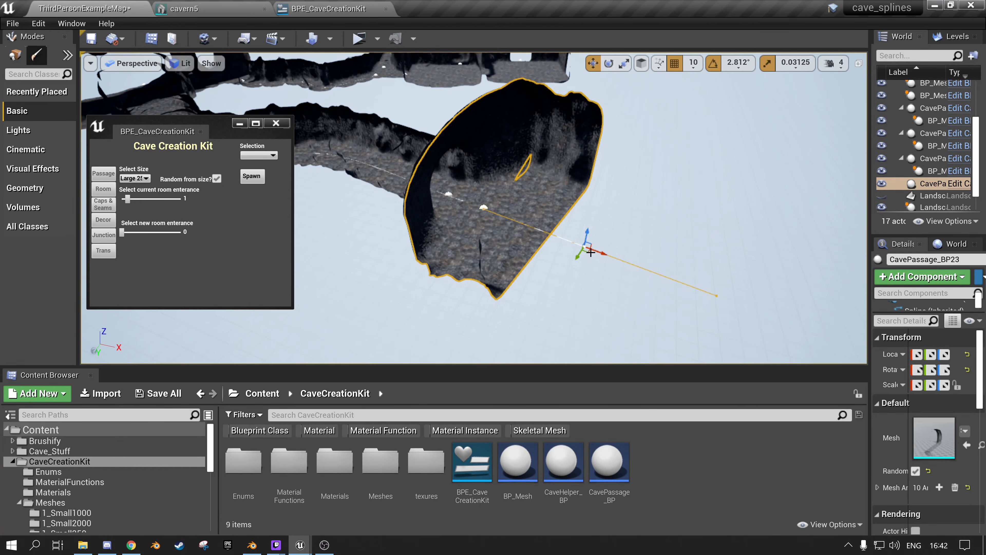
{"action": "left_click_drag", "start_coordinate": [590, 251], "coordinate": [717, 334]}
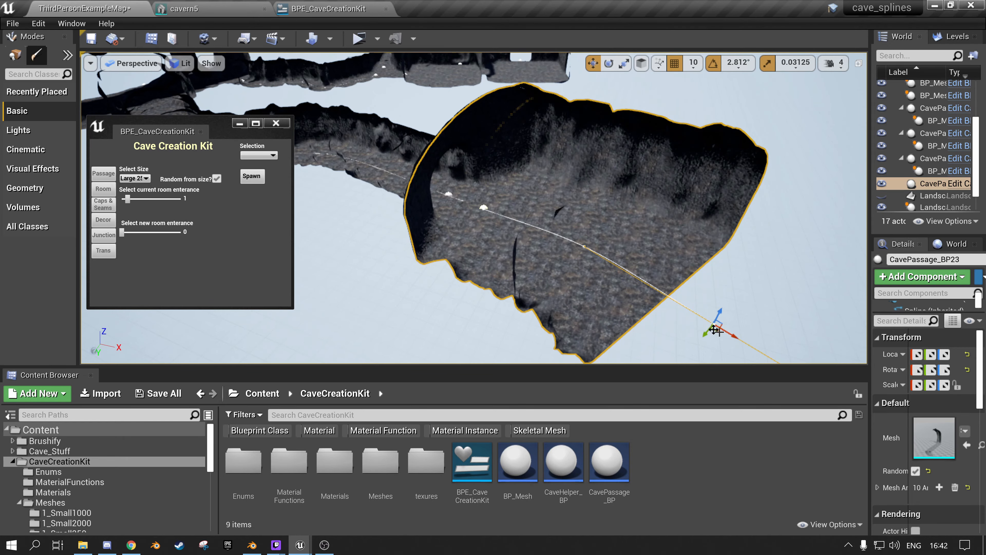
Show the hidden landscape and start a play session from the ground in front of the large cave mouth
{"action": "right_click_drag", "start_coordinate": [718, 333], "coordinate": [717, 333]}
{"action": "right_click_drag", "start_coordinate": [623, 172], "coordinate": [624, 172]}
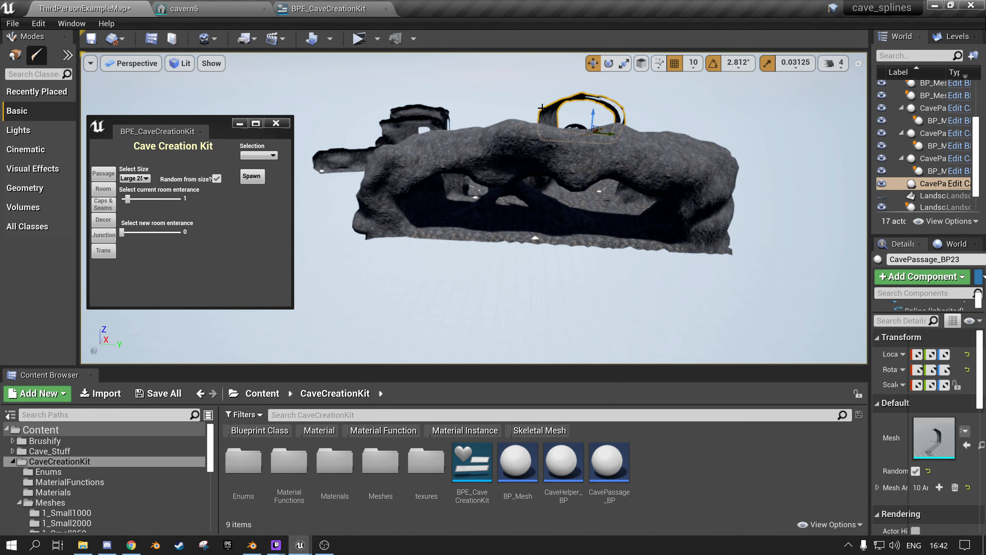
{"action": "left_click", "coordinate": [881, 196]}
{"action": "right_click", "coordinate": [509, 251]}
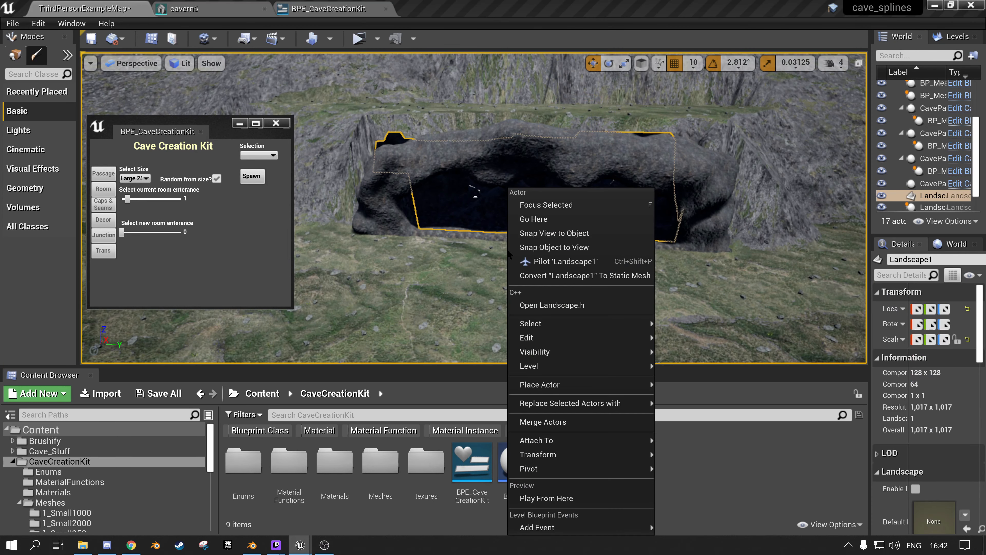
{"action": "left_click", "coordinate": [569, 499]}
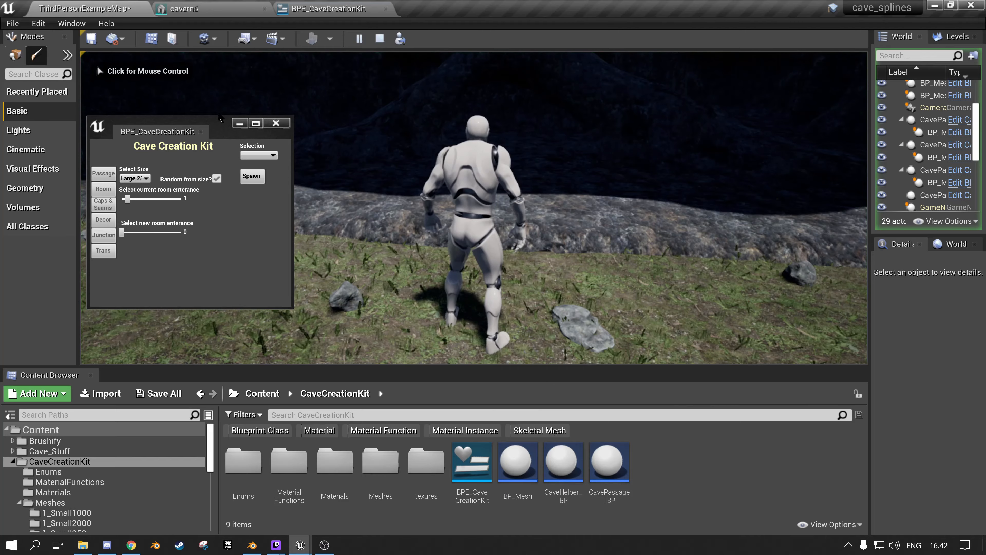
Minimize the Cave Creation Kit window, run the character through the cave to the large passage's open end, and end the play session
{"action": "left_click", "coordinate": [240, 123]}
{"action": "left_click", "coordinate": [240, 124]}
{"action": "key", "text": "w"}
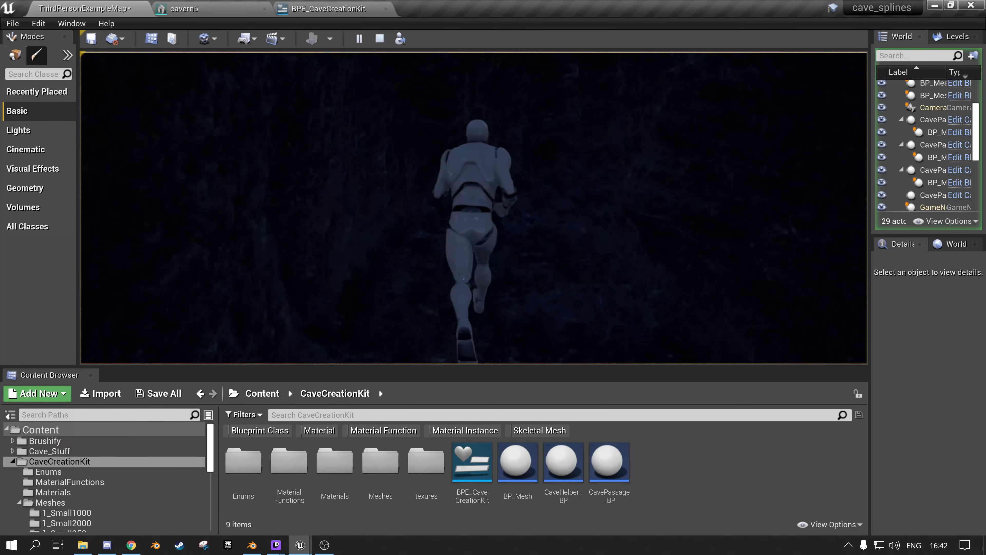
{"action": "key", "text": "d"}
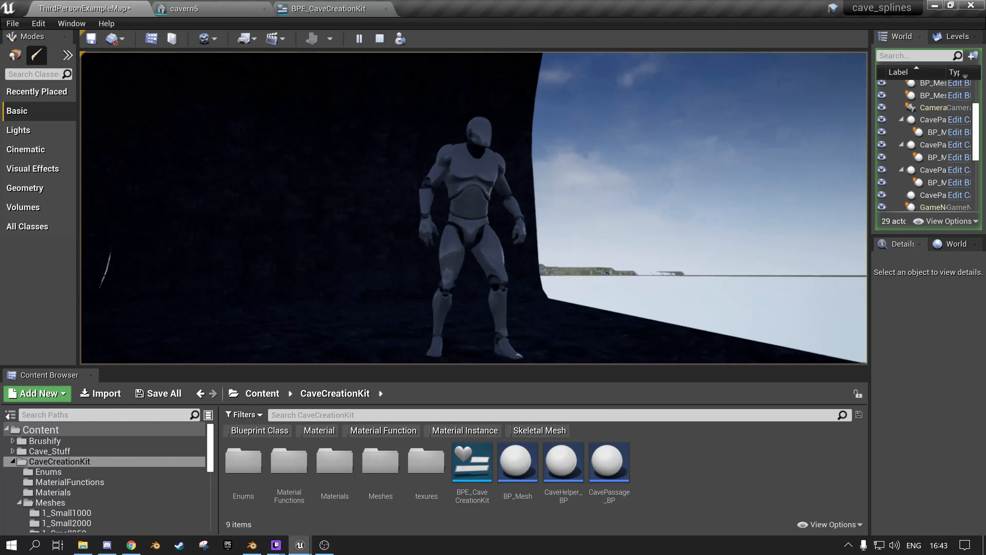
{"action": "key", "text": "Escape"}
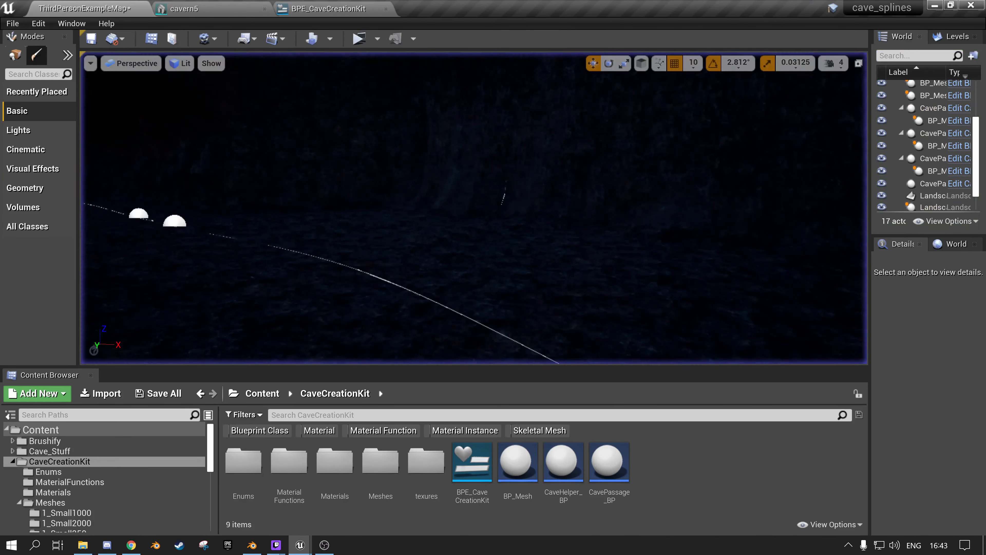
Hide the landscape and examine the layout of the whole connected cave system from above and from several sides
{"action": "key", "text": "s"}
{"action": "right_click_drag", "start_coordinate": [473, 208], "coordinate": [479, 231]}
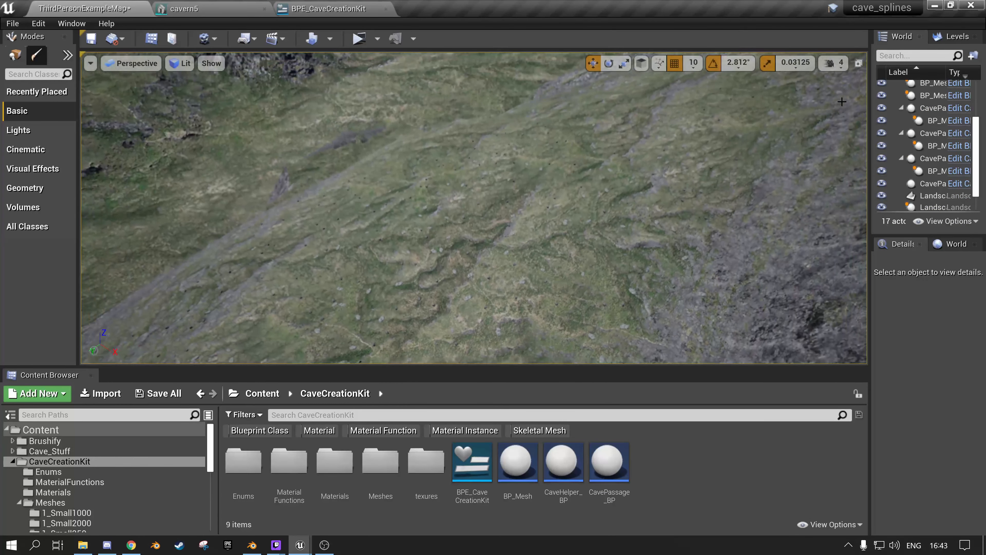
{"action": "left_click", "coordinate": [880, 197]}
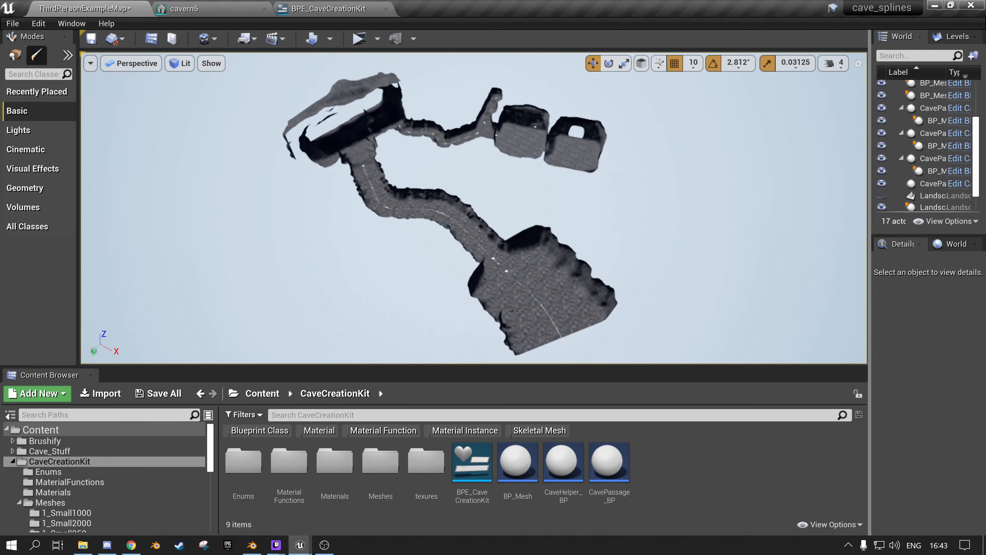
{"action": "key", "text": "a"}
{"action": "key", "text": "w"}
{"action": "right_click_drag", "start_coordinate": [473, 208], "coordinate": [544, 180]}
{"action": "key", "text": "s"}
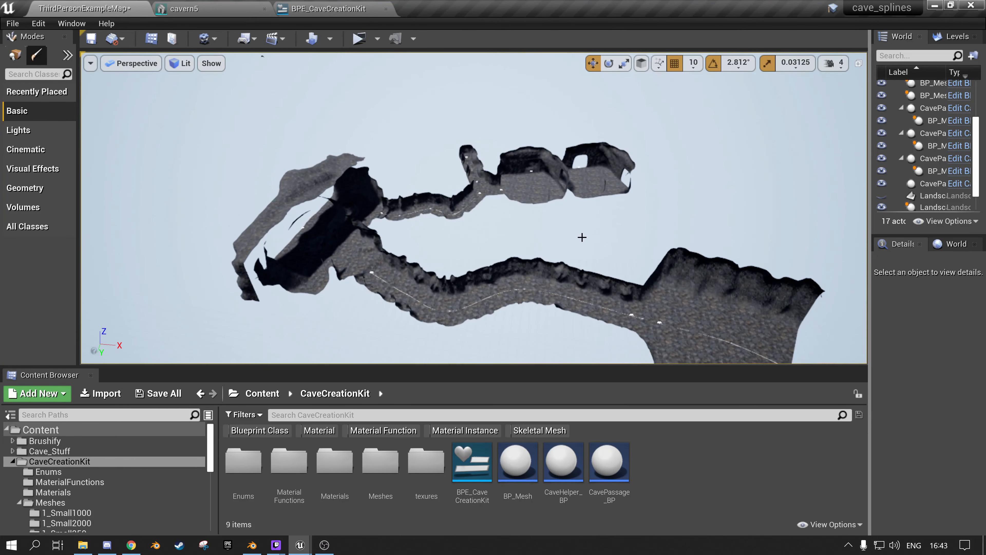
{"action": "key", "text": "a"}
{"action": "right_click_drag", "start_coordinate": [581, 238], "coordinate": [603, 239]}
{"action": "key", "text": "w"}
{"action": "key", "text": "s"}
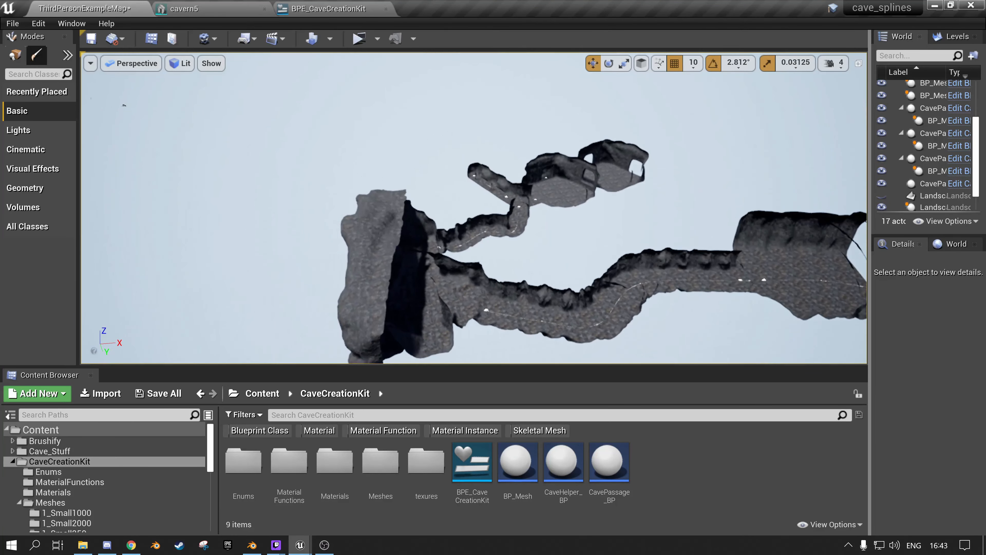
{"action": "key", "text": "s"}
{"action": "right_click_drag", "start_coordinate": [543, 227], "coordinate": [543, 236]}
{"action": "key", "text": "w"}
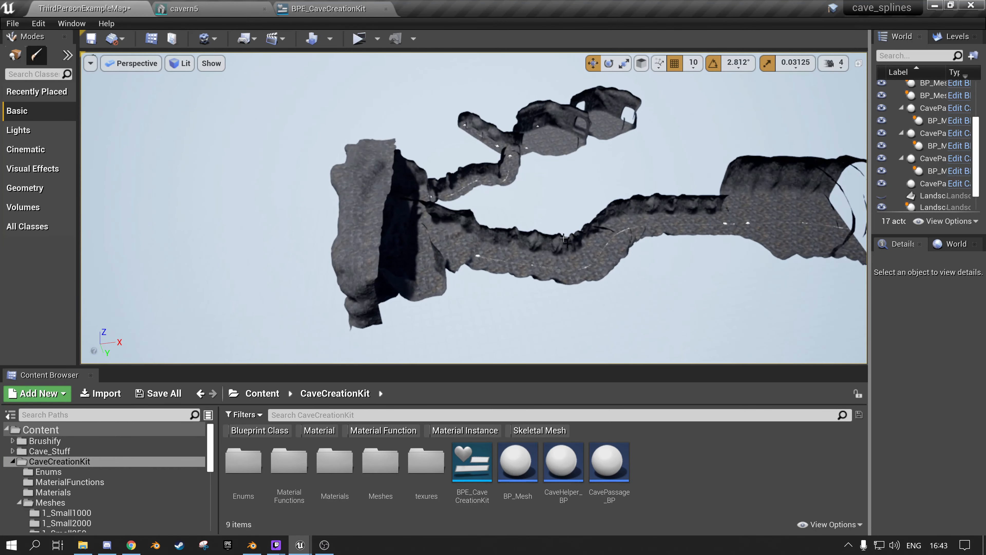
{"action": "left_click", "coordinate": [324, 545]}
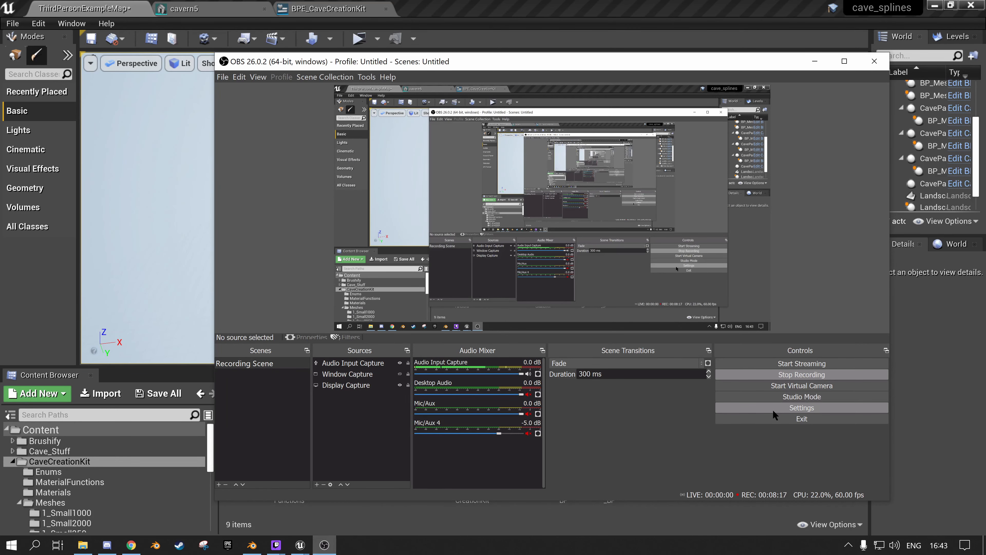